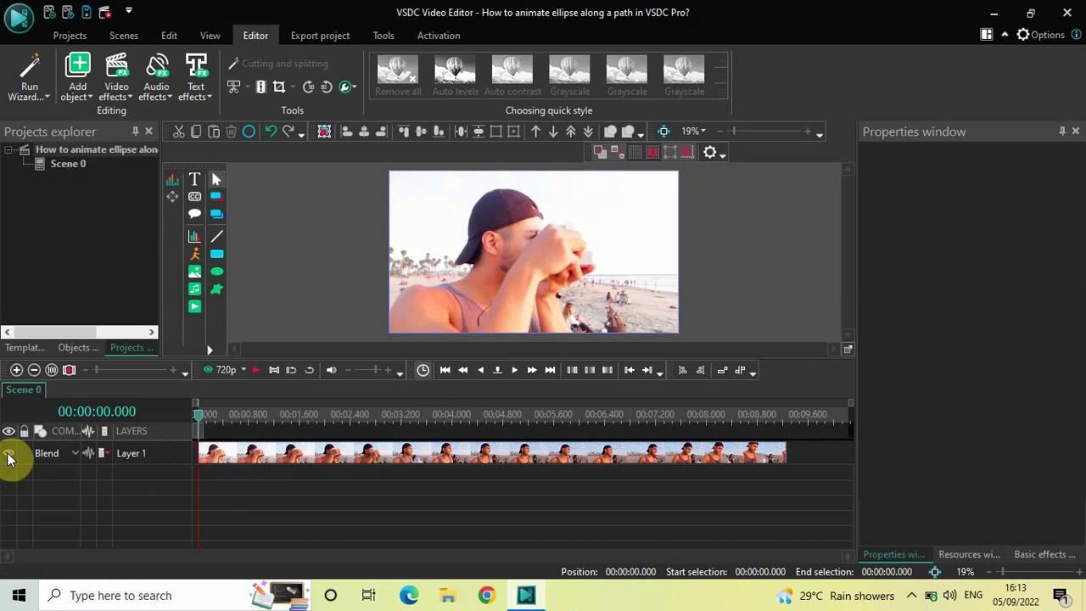
Hide the video layer and draw a rectangle about 1779 × 937 px on a new layer, starting from the cursor position.
left_click(10, 455)
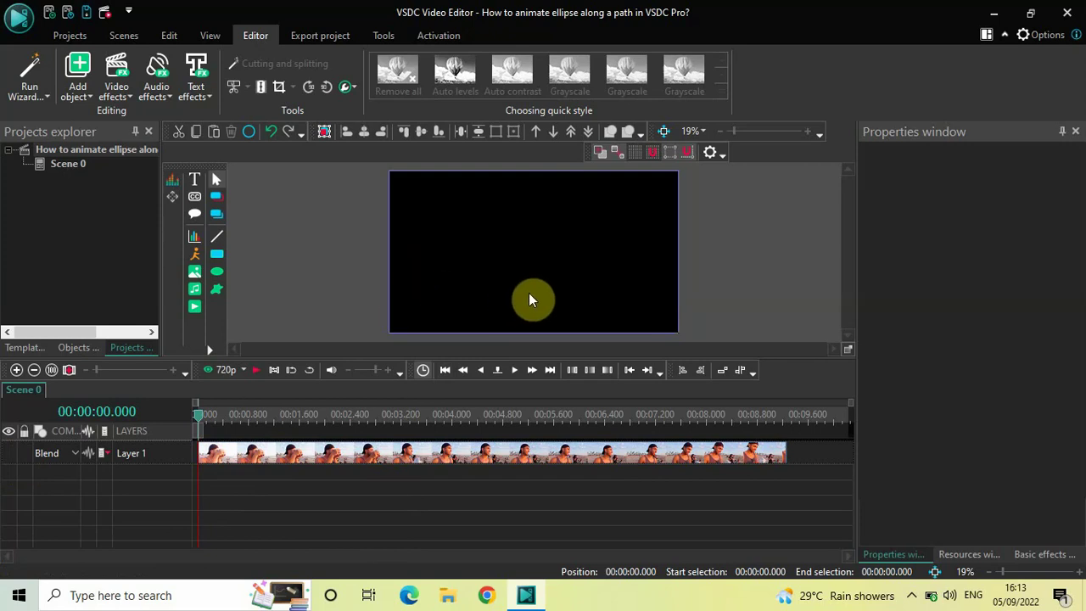
left_click(78, 92)
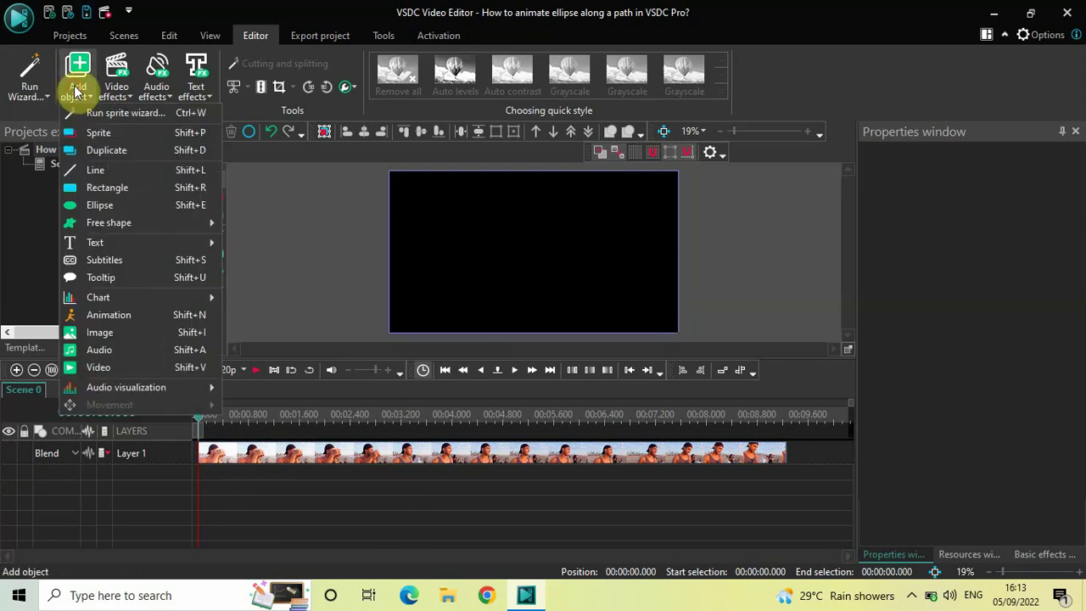
left_click(114, 189)
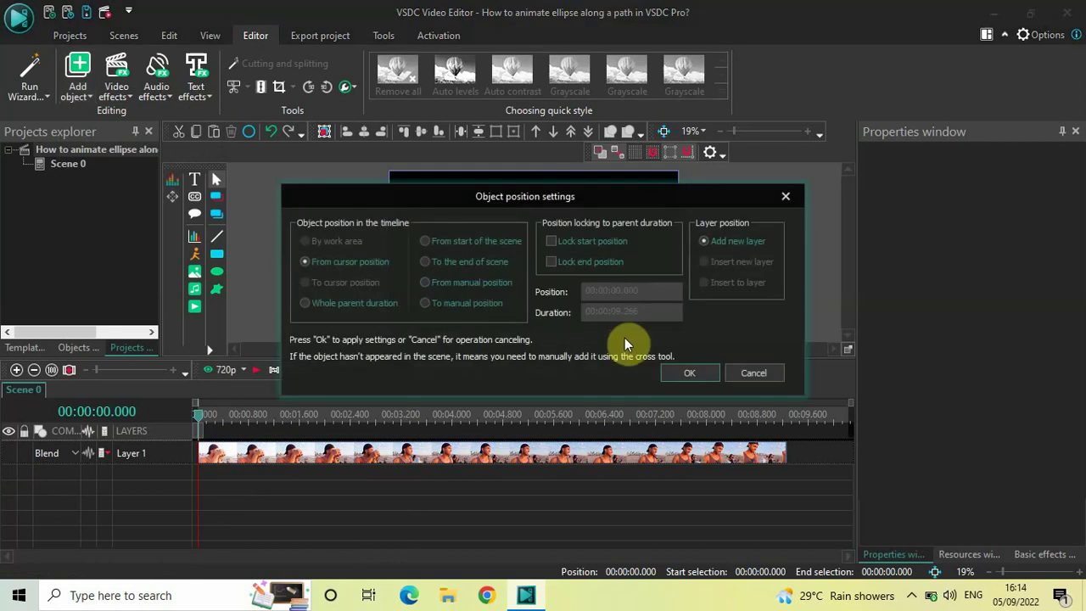
left_click(678, 373)
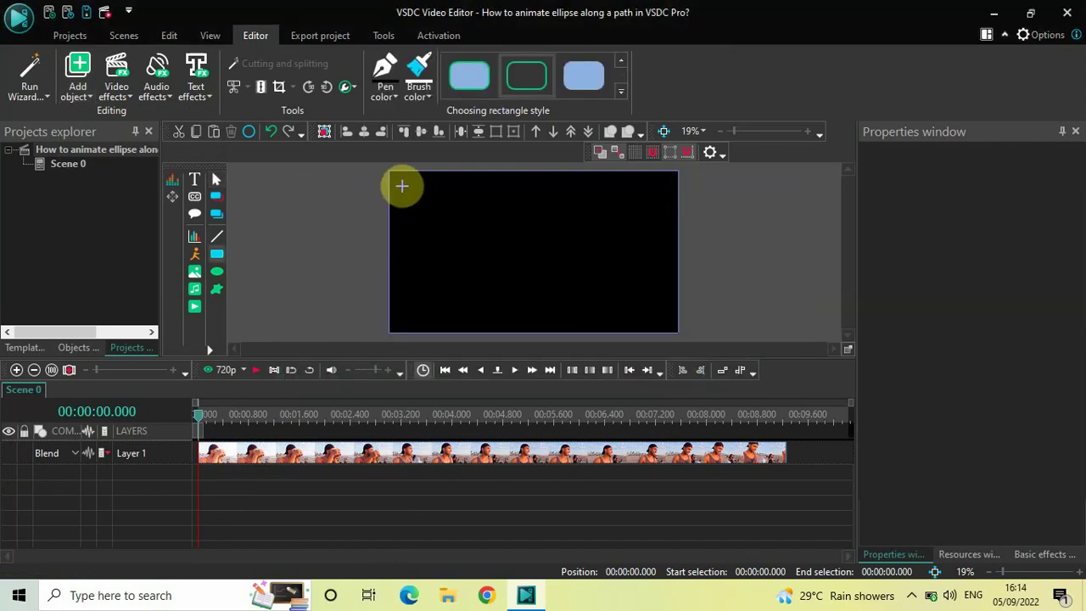
mouse_move(397, 181)
left_mouse_down()
mouse_move(517, 258)
mouse_move(665, 322)
left_mouse_up()
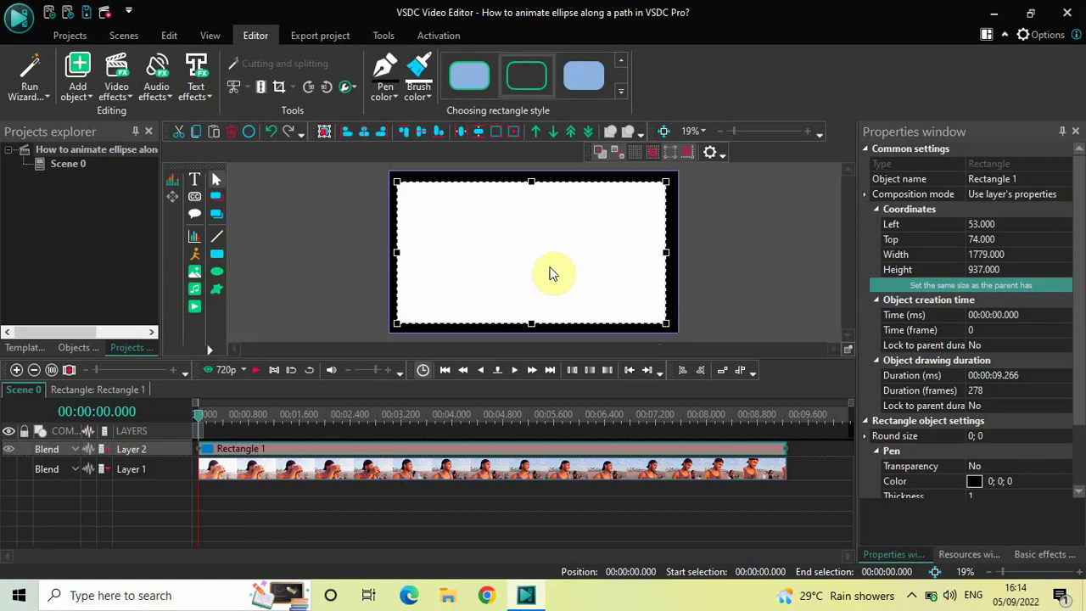
Centre the rectangle horizontally and vertically in the scene and apply the square-cornered, outline-only rectangle style.
left_click(366, 134)
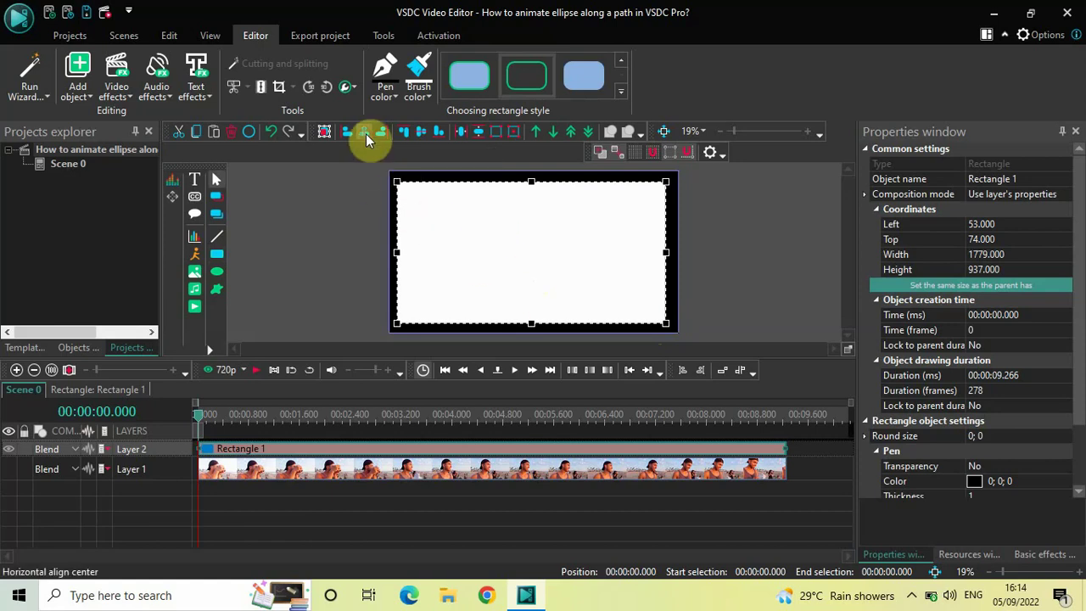
left_click(420, 132)
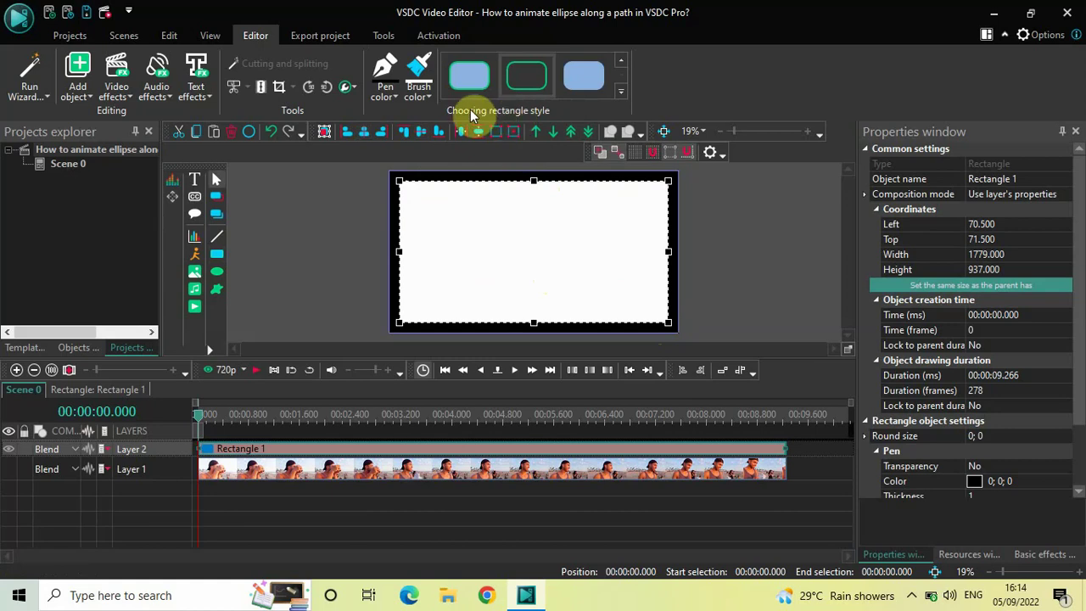
left_click(621, 91)
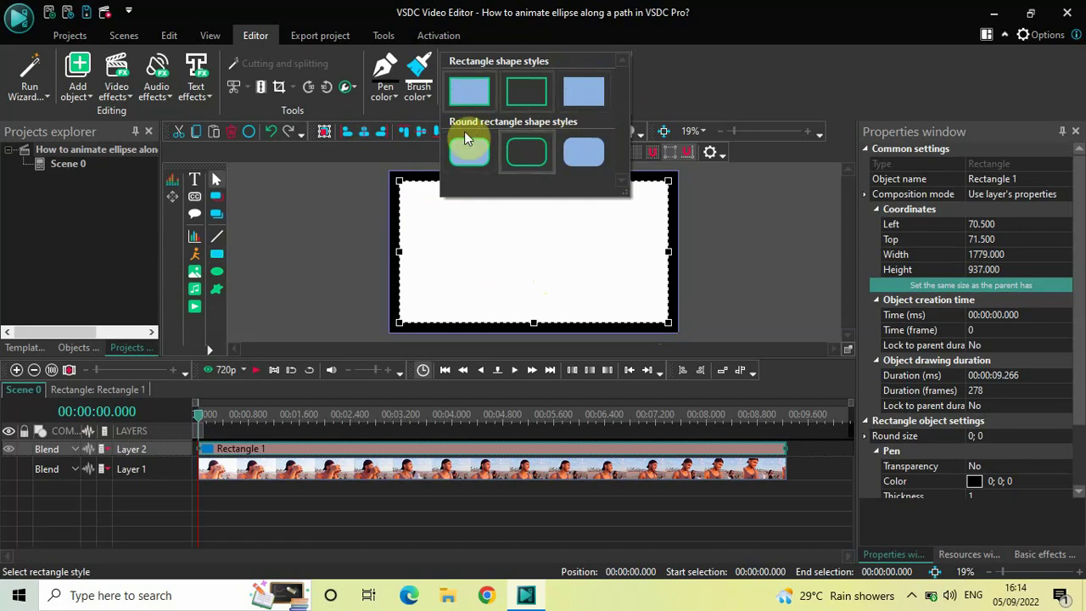
left_click(525, 90)
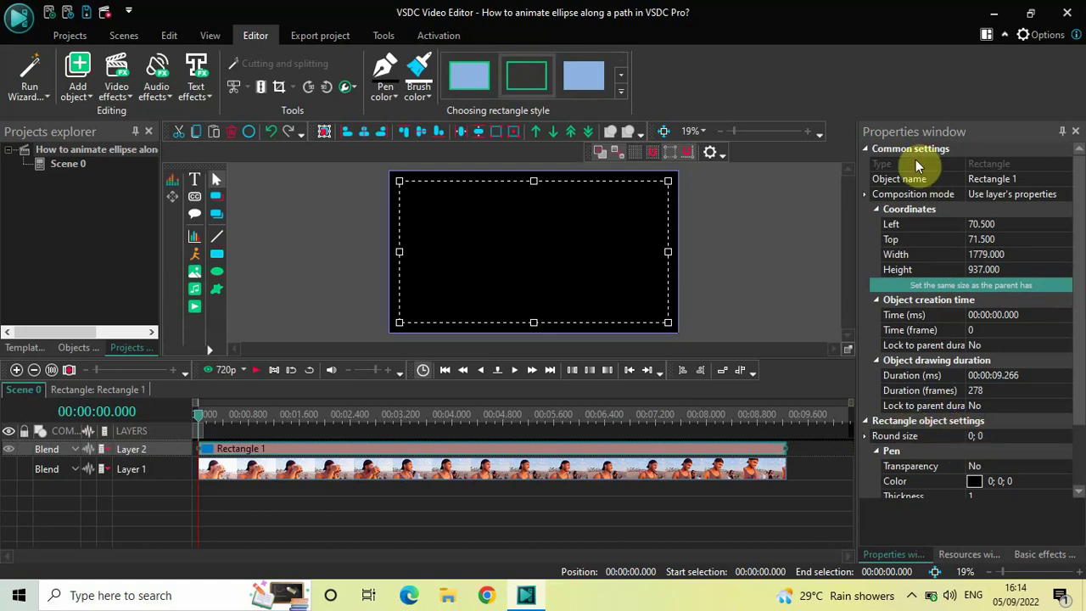
Change the rectangle's pen color to white (#FFFFFF).
mouse_move(1082, 212)
left_mouse_down()
mouse_move(1074, 395)
mouse_move(1033, 346)
left_mouse_up()
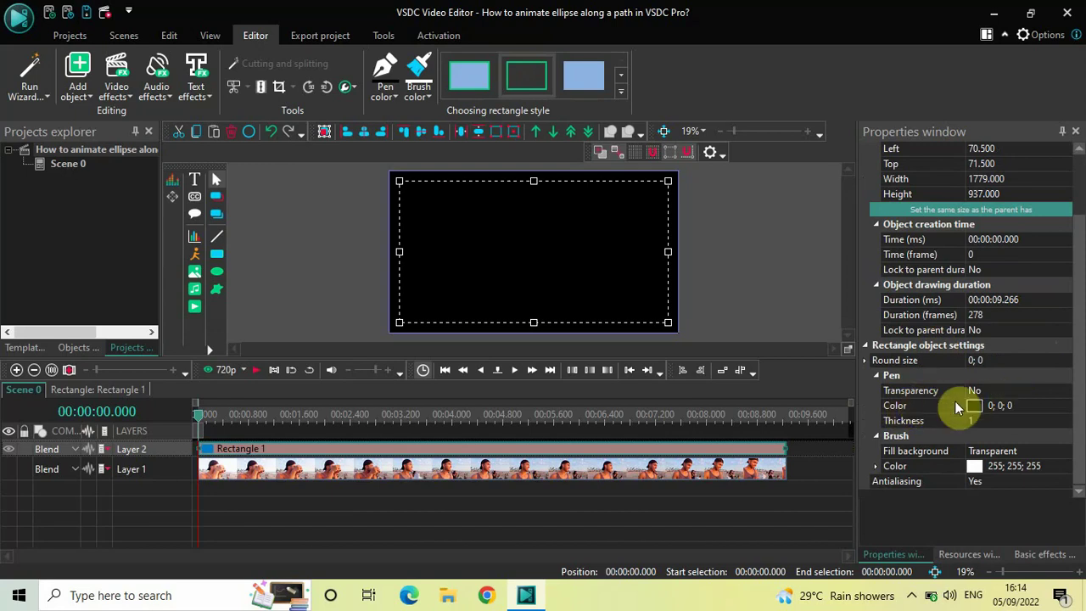
left_click(916, 404)
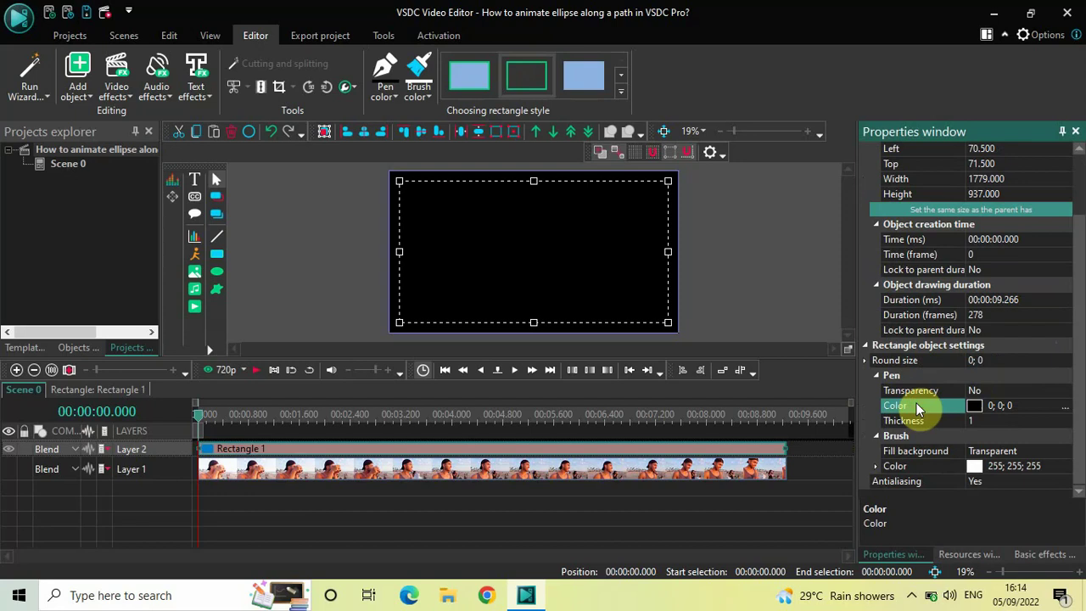
left_click(1065, 407)
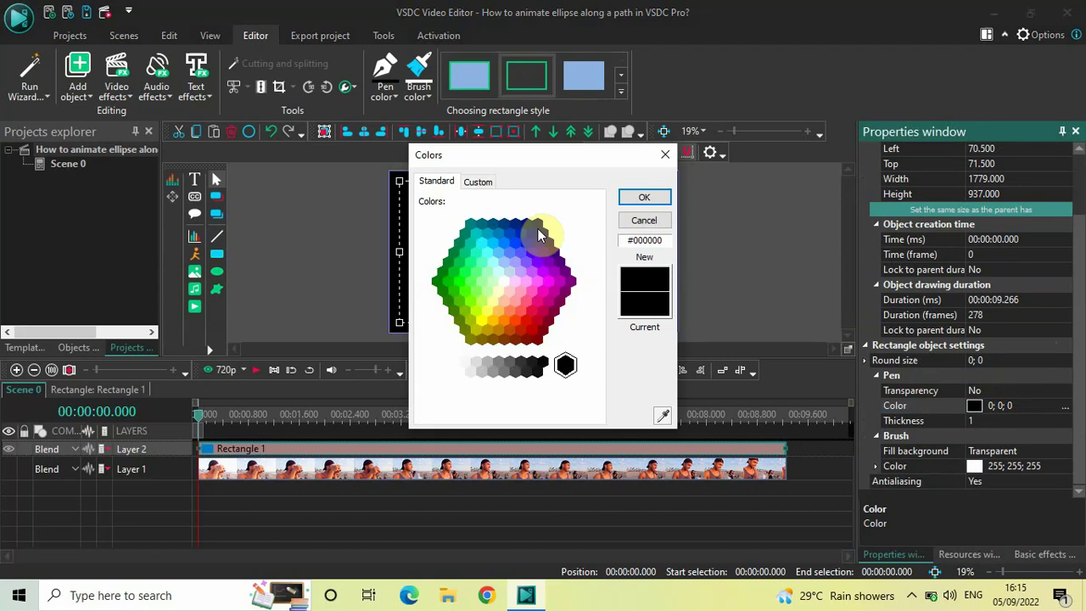
left_click(436, 368)
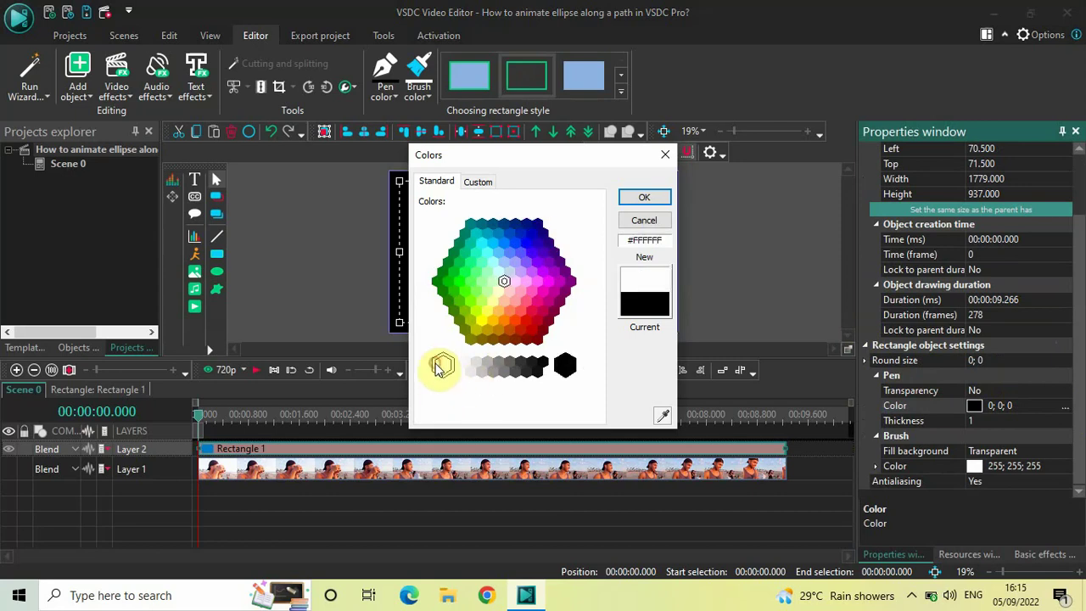
left_click(644, 198)
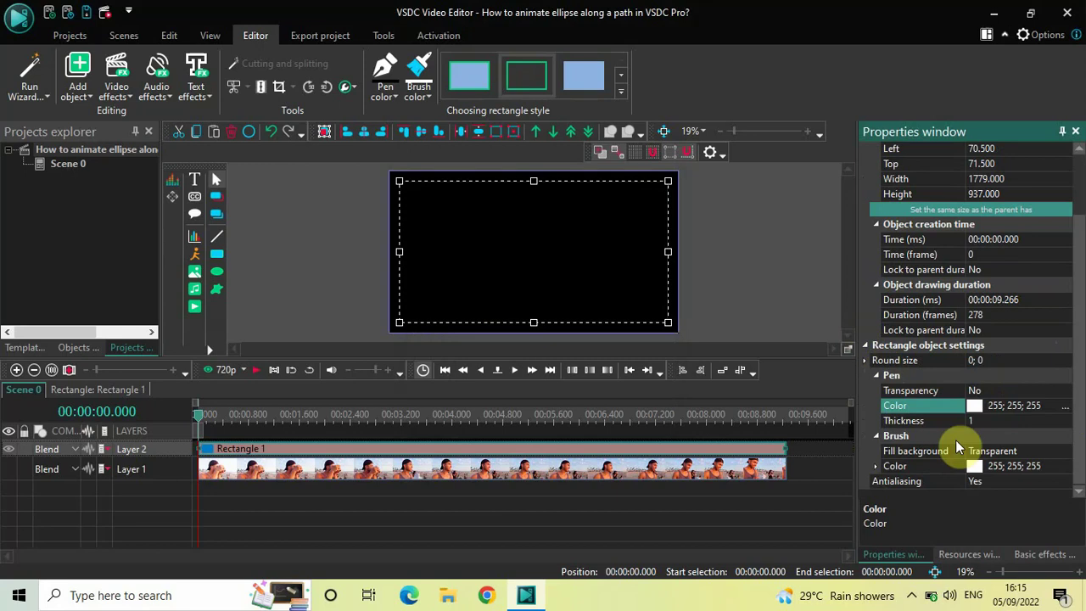
Set the rectangle's pen thickness to 15 and deselect the rectangle.
left_click(913, 421)
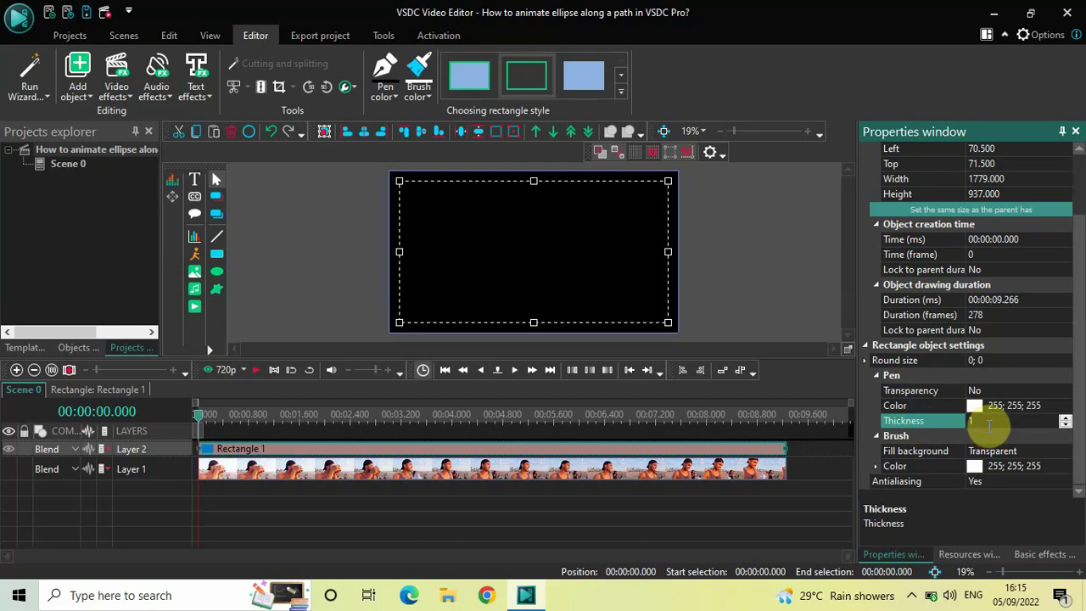
type("5")
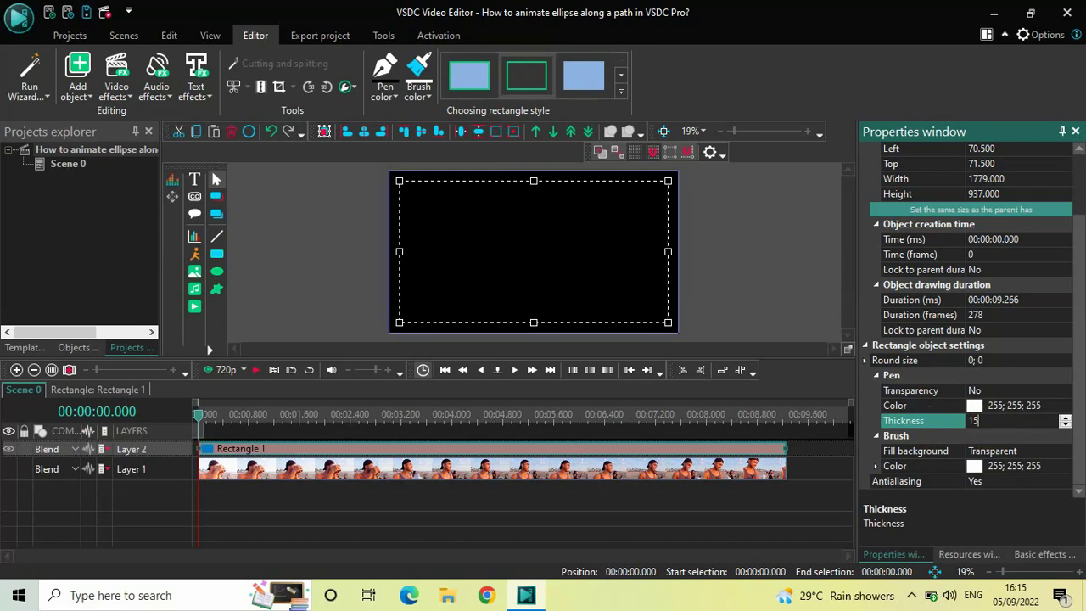
key("Return")
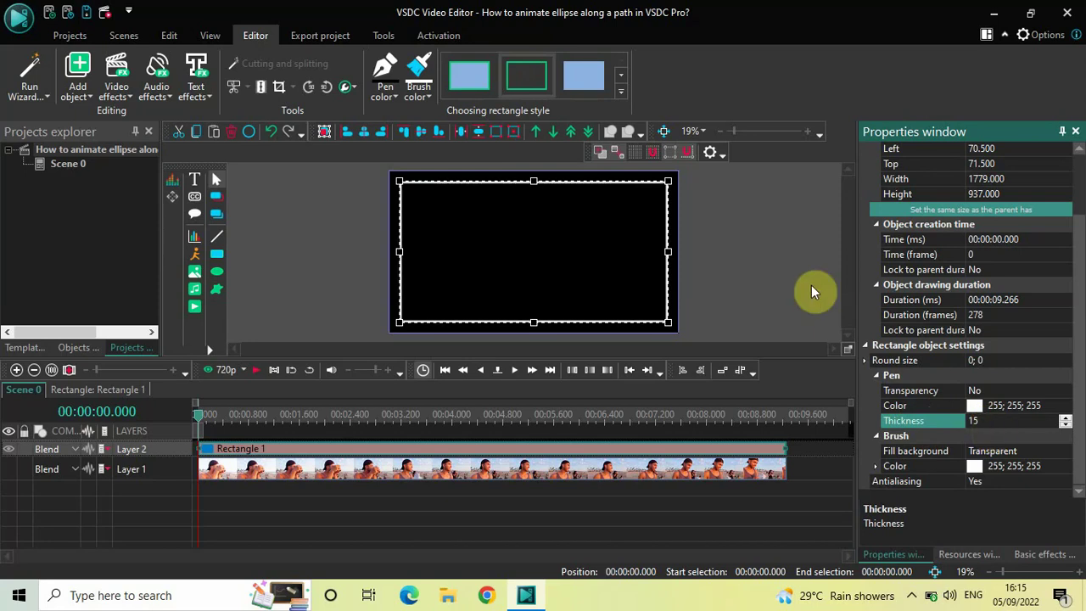
left_click(787, 245)
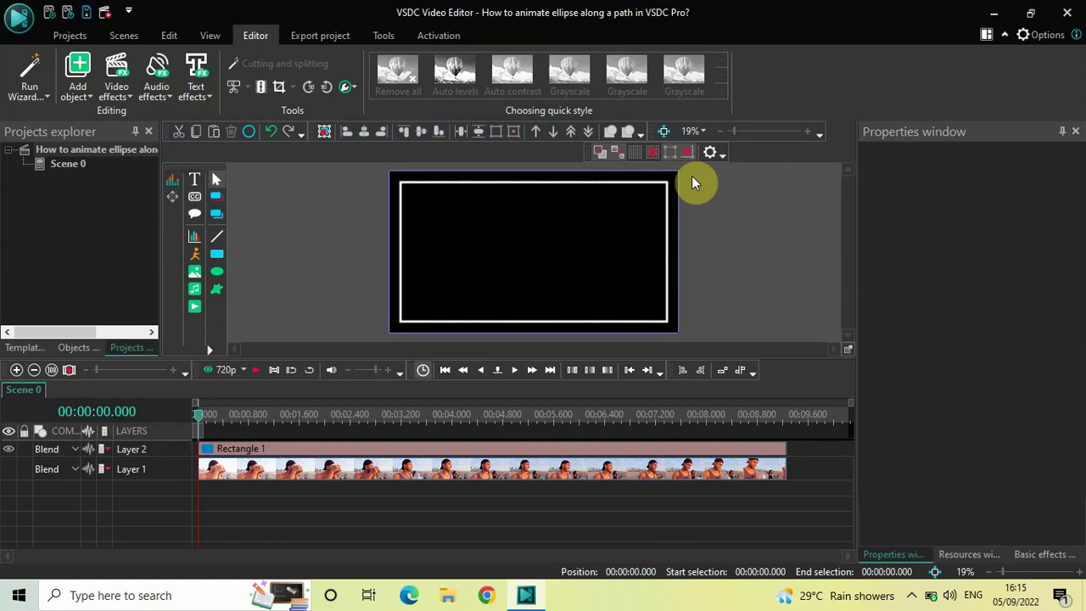
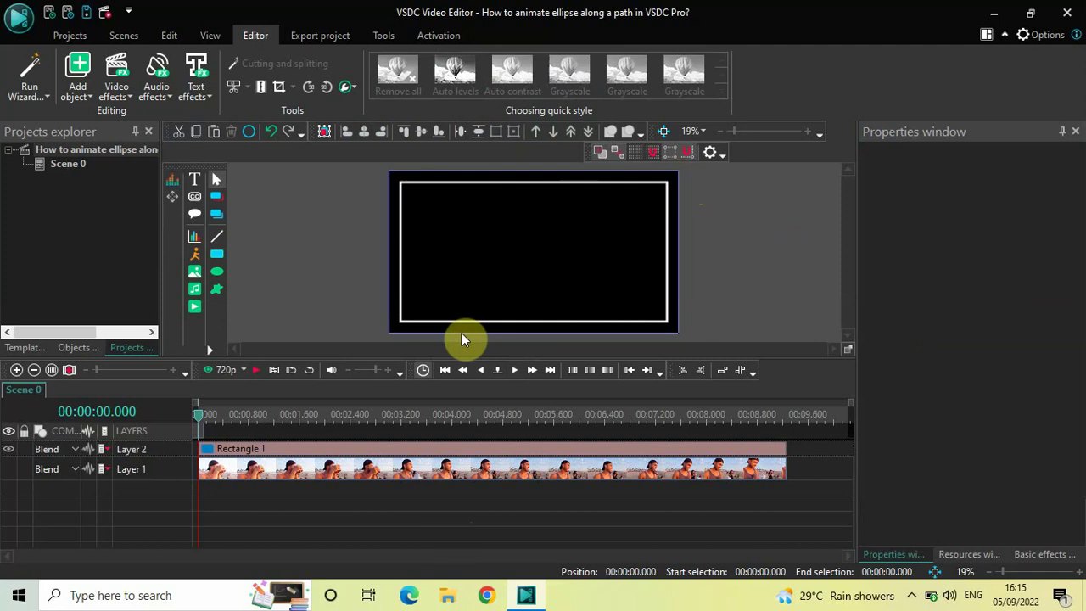
Draw a small ellipse about 74 × 69 px on a new layer from the cursor position and move it onto the rectangle's bottom-left corner.
left_click(78, 85)
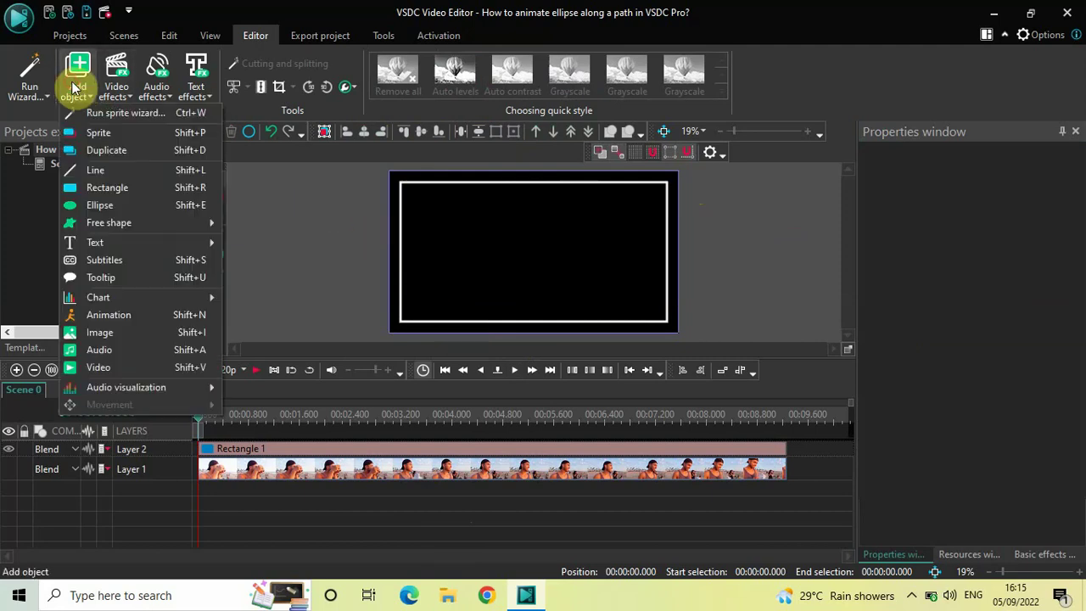
left_click(118, 205)
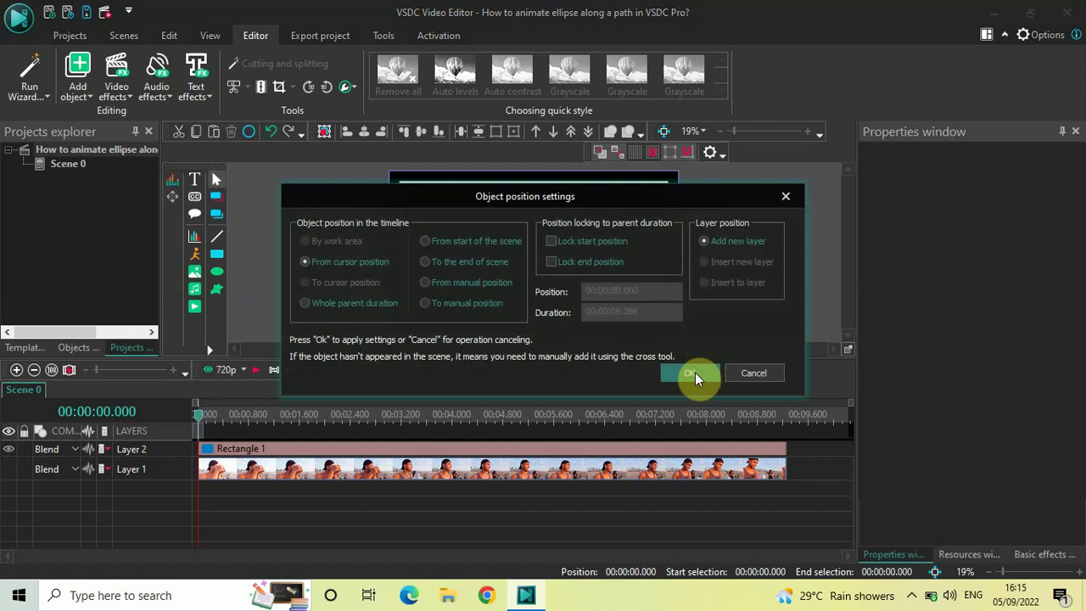
left_click(692, 373)
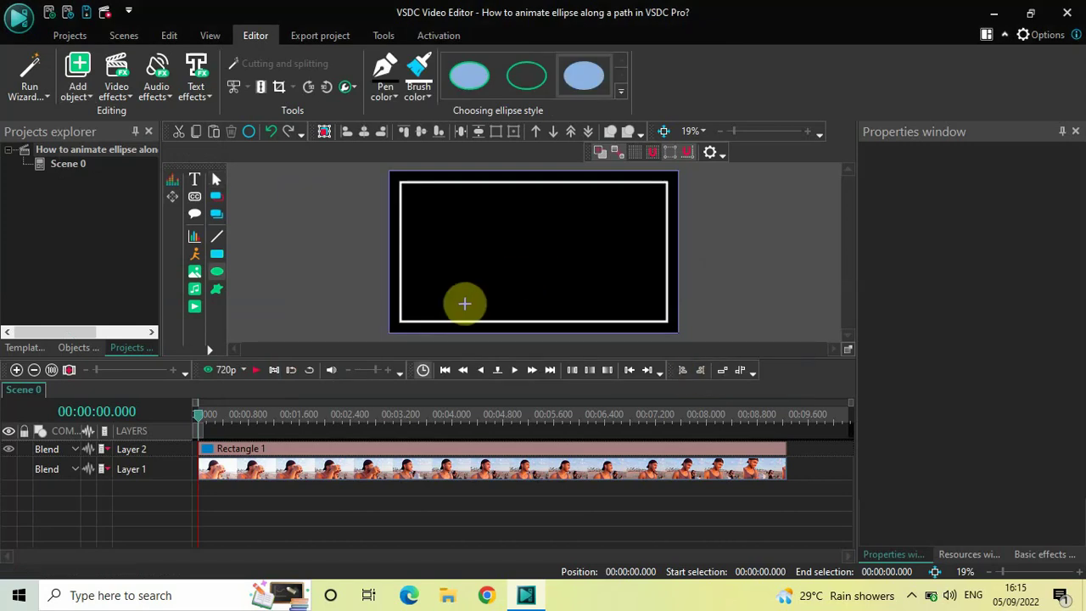
left_click(413, 316)
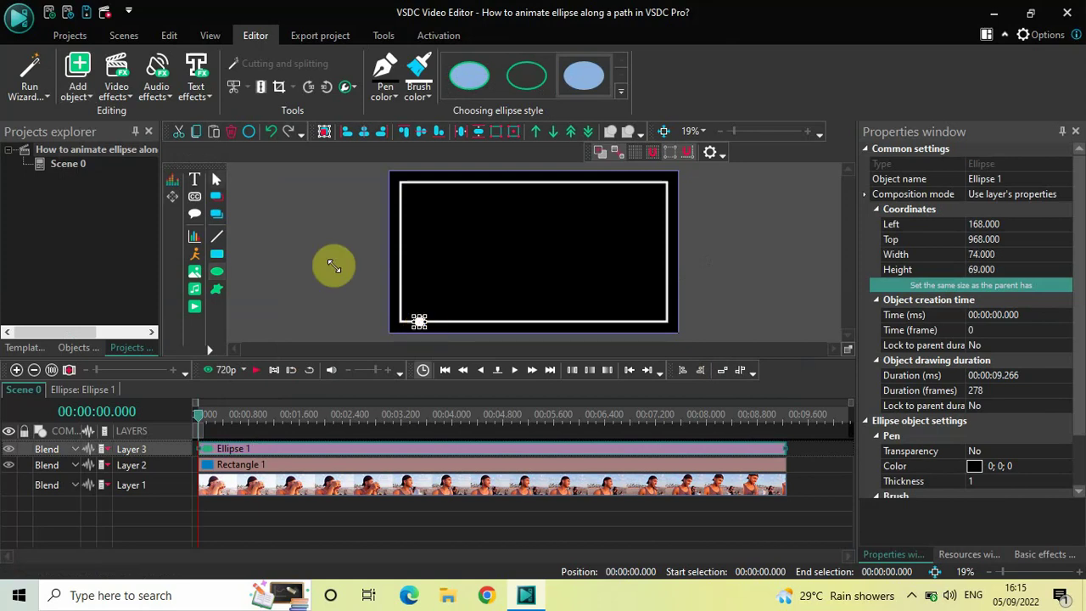
left_click(275, 239)
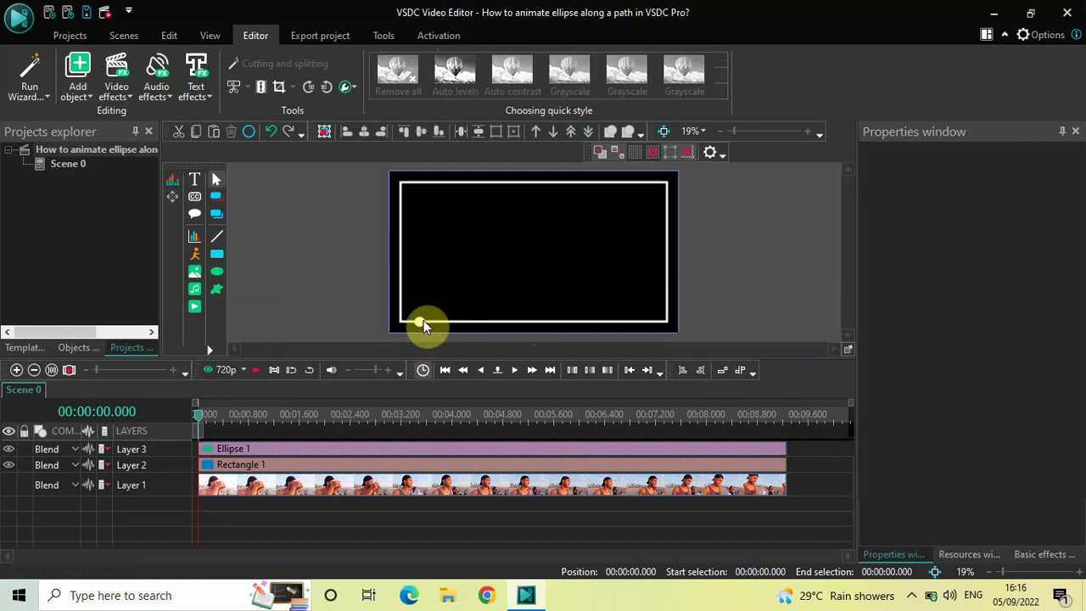
left_click_drag(420, 323, 401, 320)
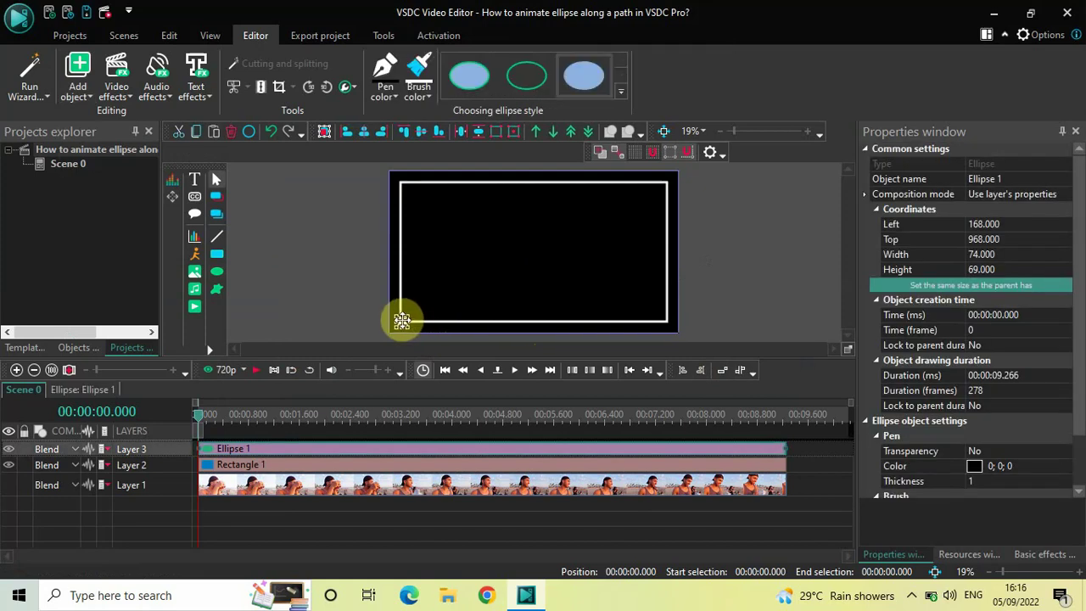
left_click(319, 299)
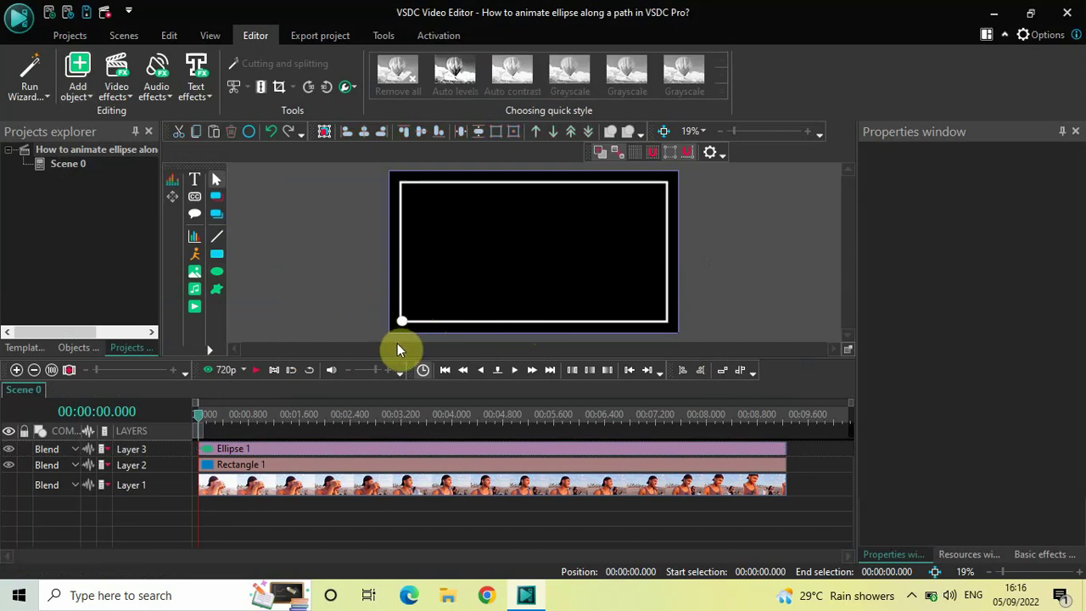
Add a Movement effect inside the ellipse object and place its path's end point on the rectangle's bottom-right corner.
double_click(405, 452)
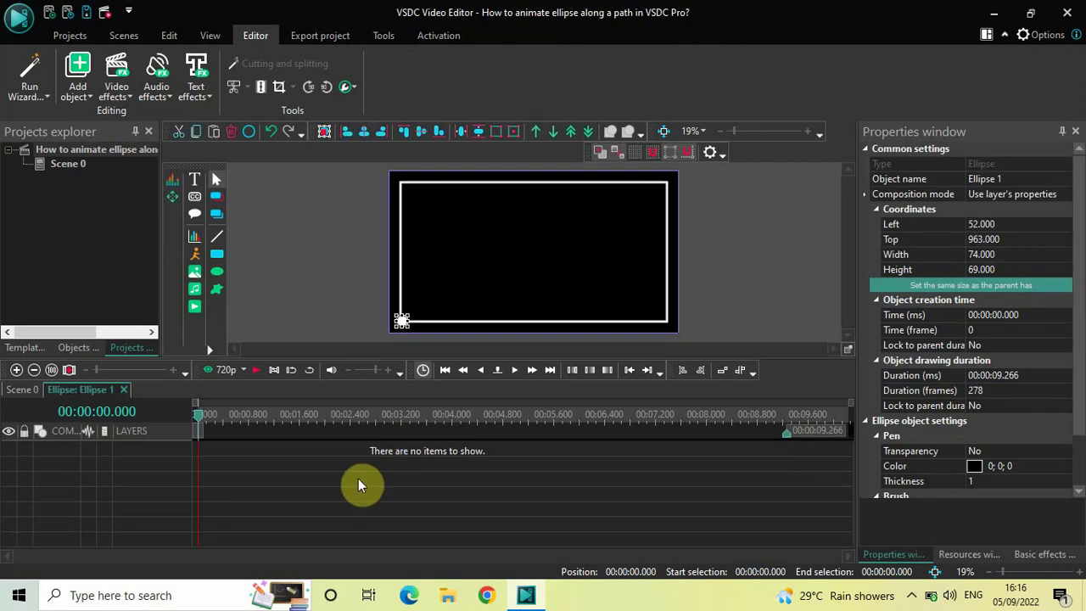
left_click(83, 85)
mouse_move(143, 399)
left_click(266, 408)
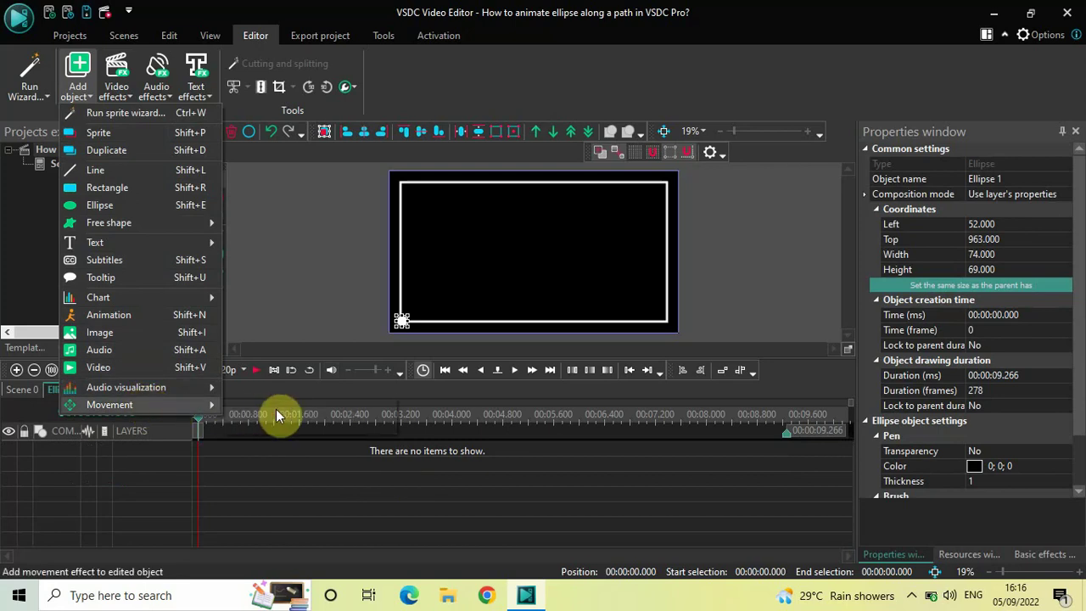
left_click(625, 359)
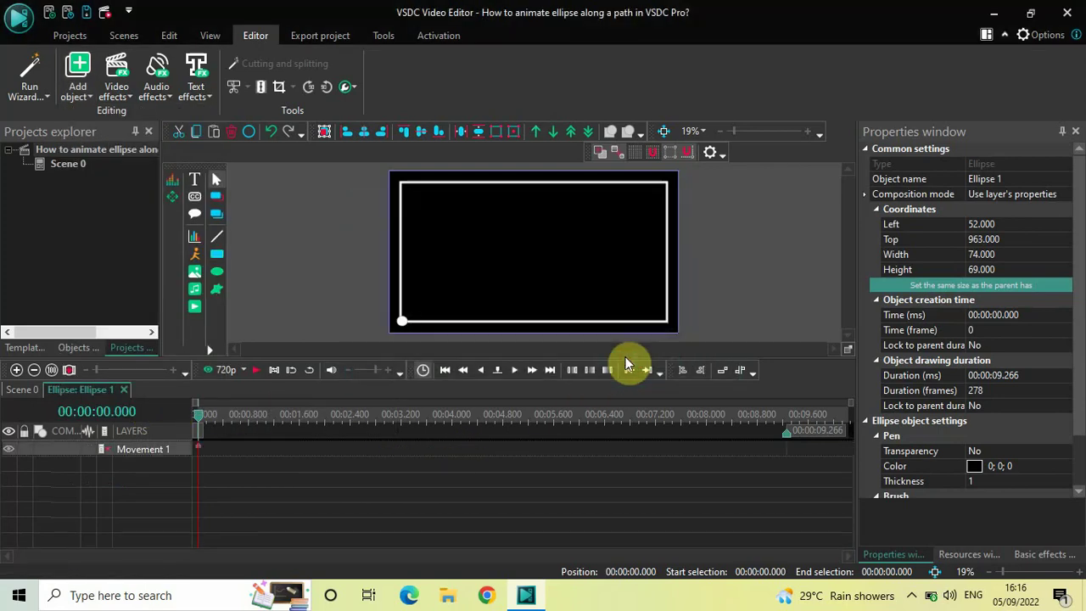
left_click(402, 321)
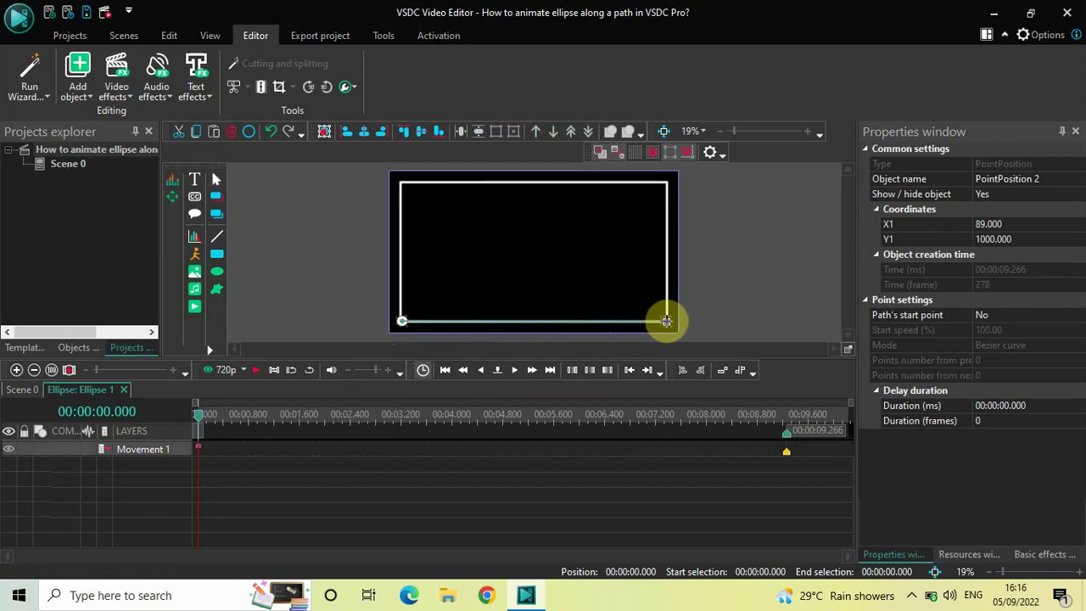
left_click(667, 321)
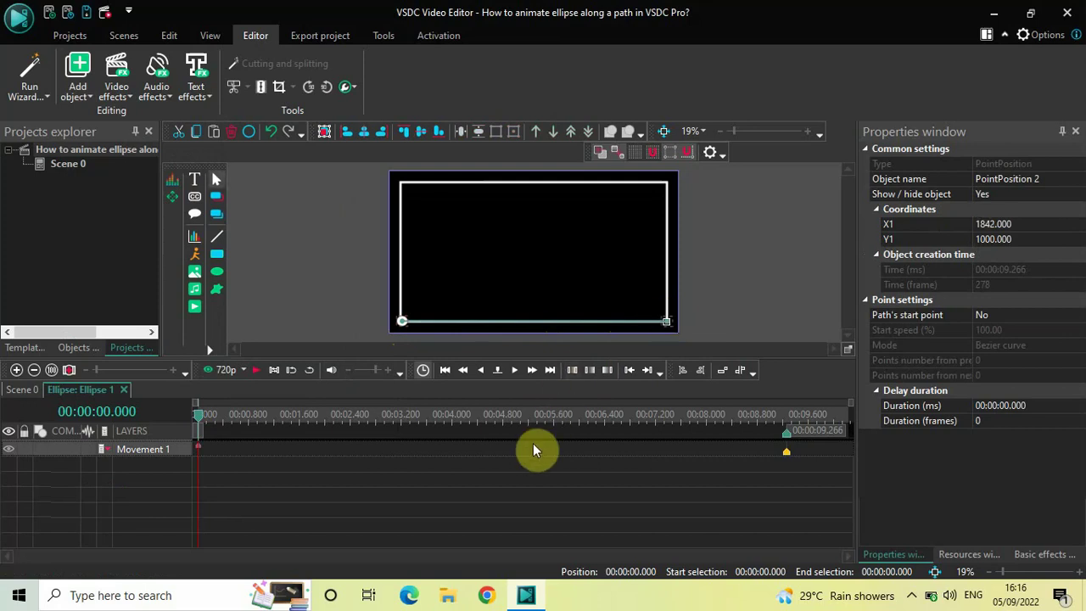
Add a movement point at the end of the object, continuing the trajectory, and place it on the rectangle's top-right corner, about X 1842, Y 79.
left_click(75, 71)
mouse_move(137, 403)
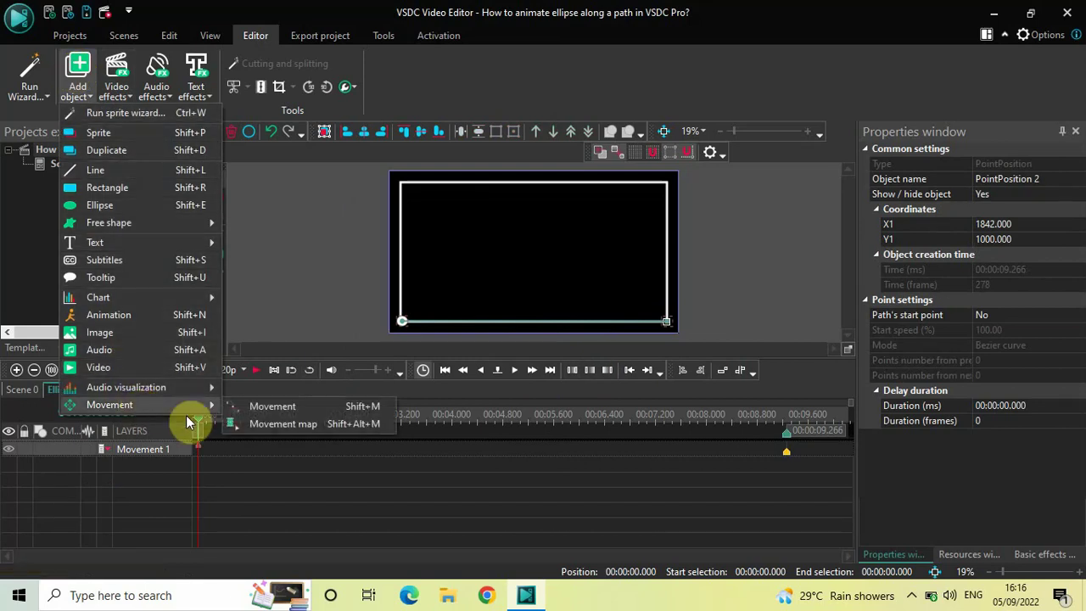
left_click(281, 419)
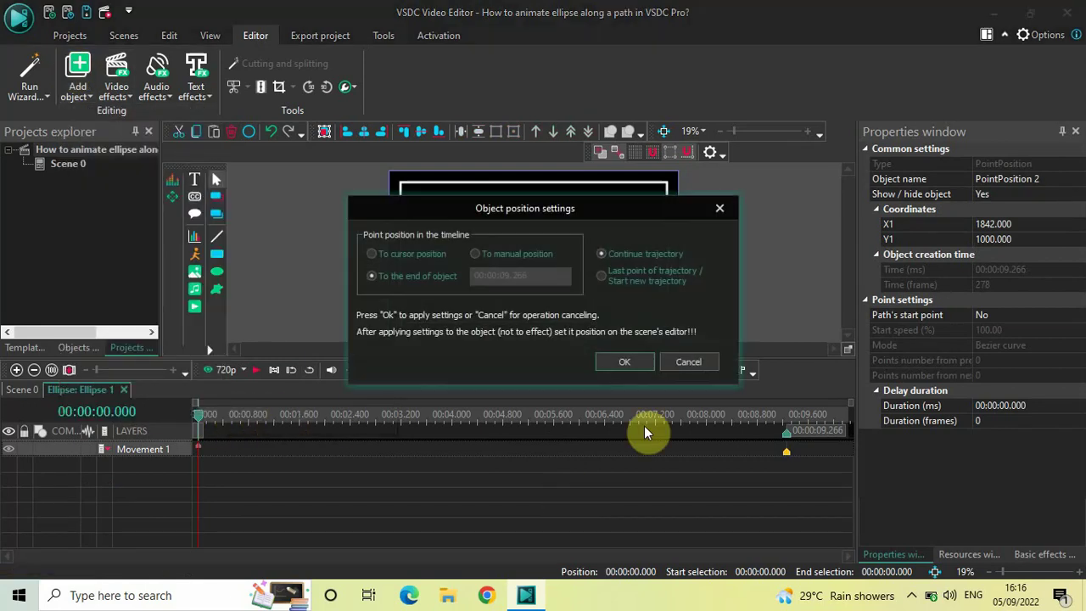
left_click(617, 362)
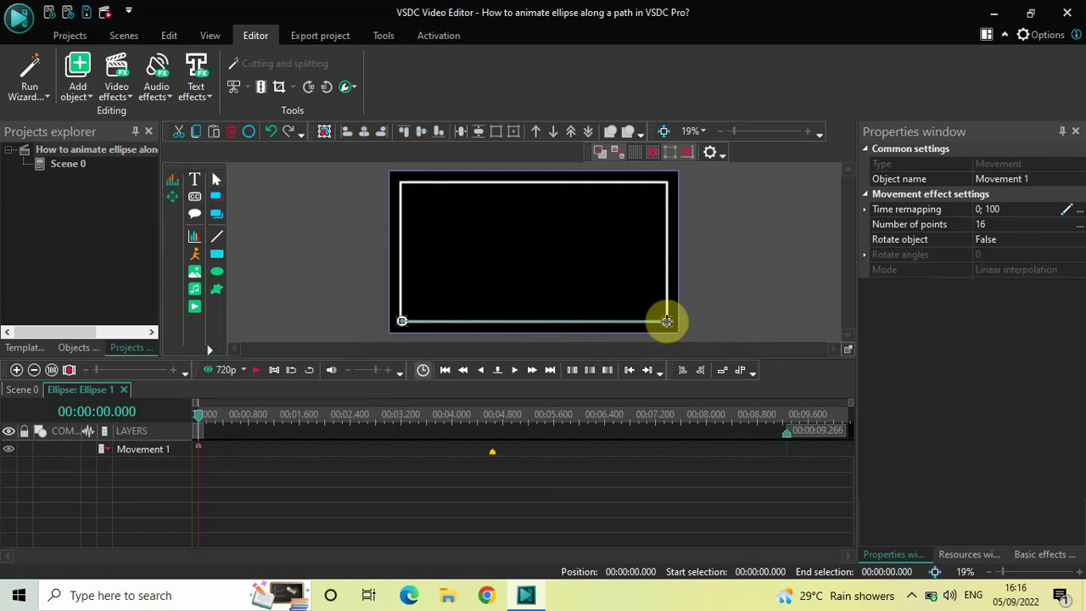
left_click(666, 321)
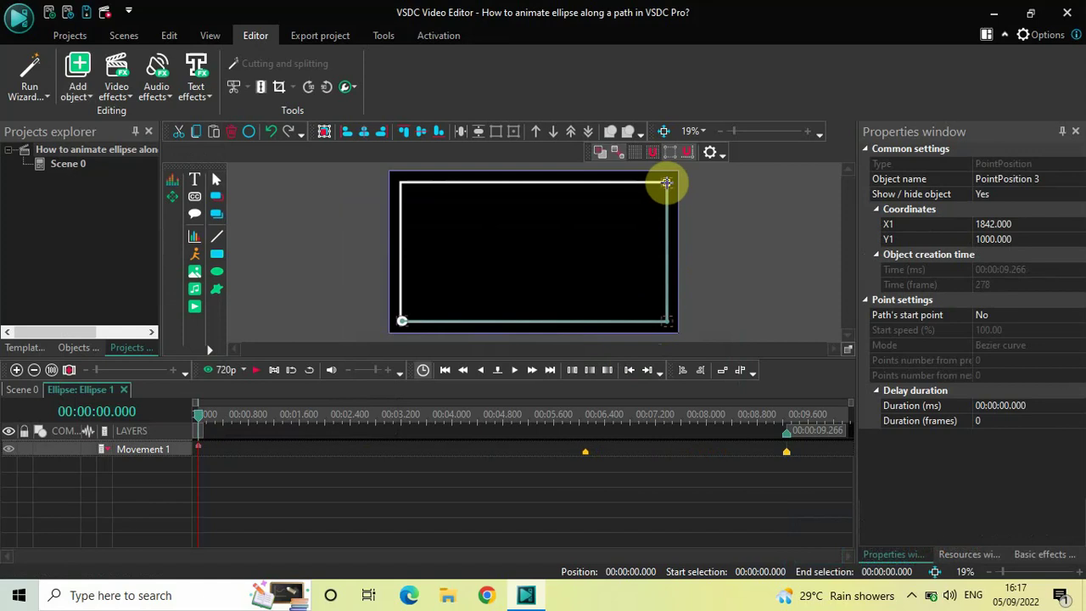
left_click(665, 182)
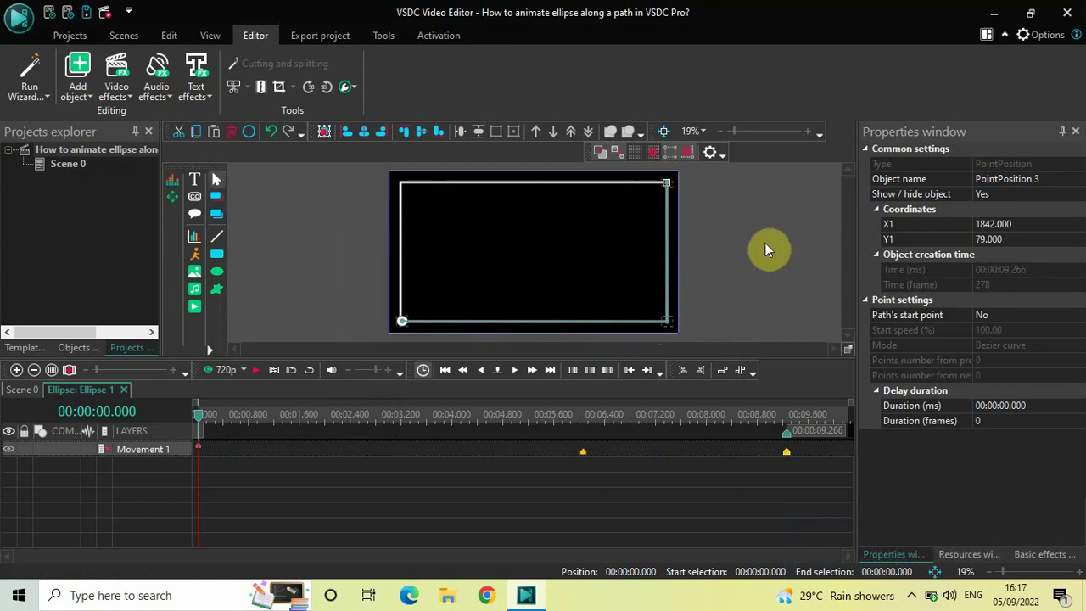
Extend the trajectory with another end-of-object movement point placed on the rectangle's top-left corner, about X 84, Y 79.
left_click(82, 92)
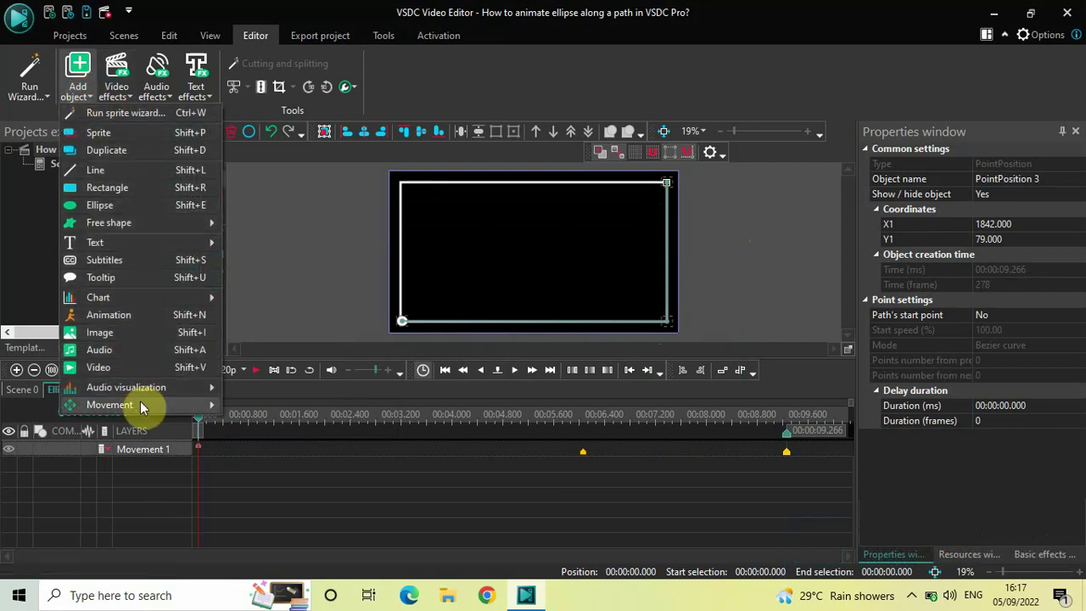
mouse_move(187, 403)
left_click(271, 407)
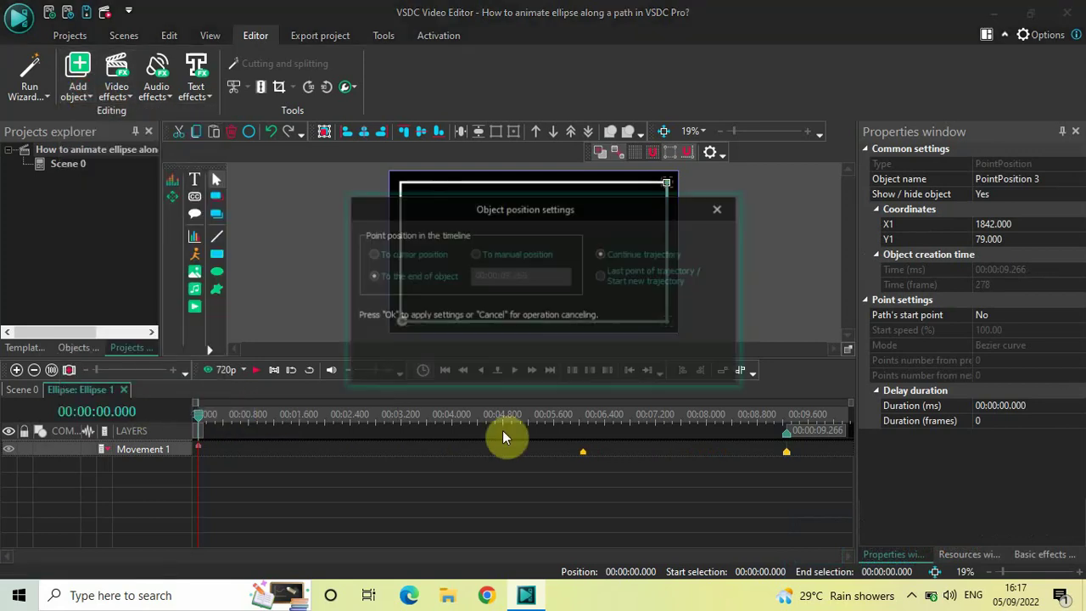
left_click(626, 362)
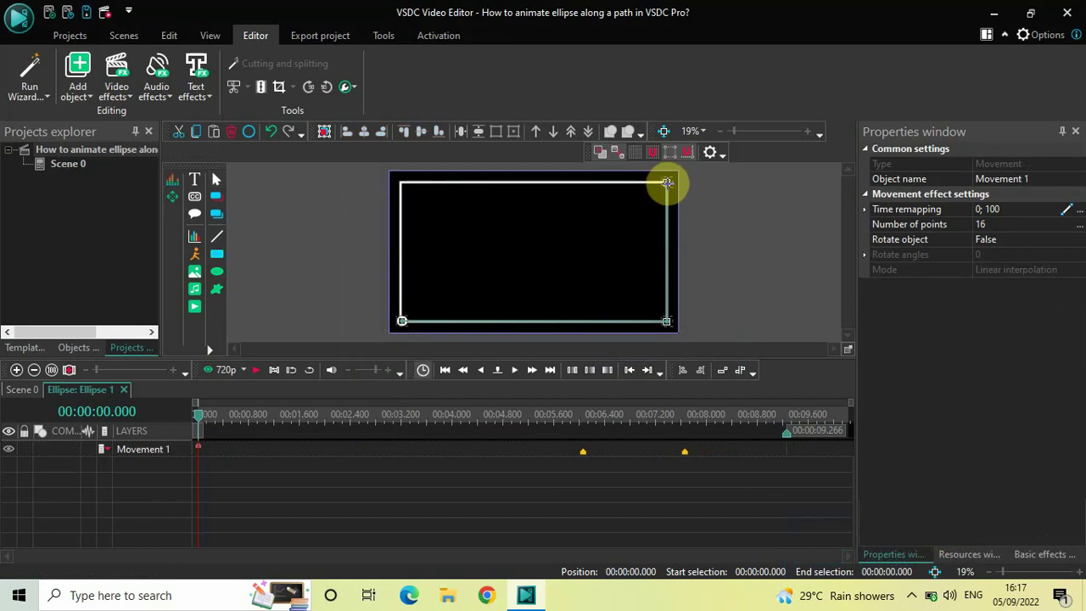
left_click_drag(667, 181, 401, 182)
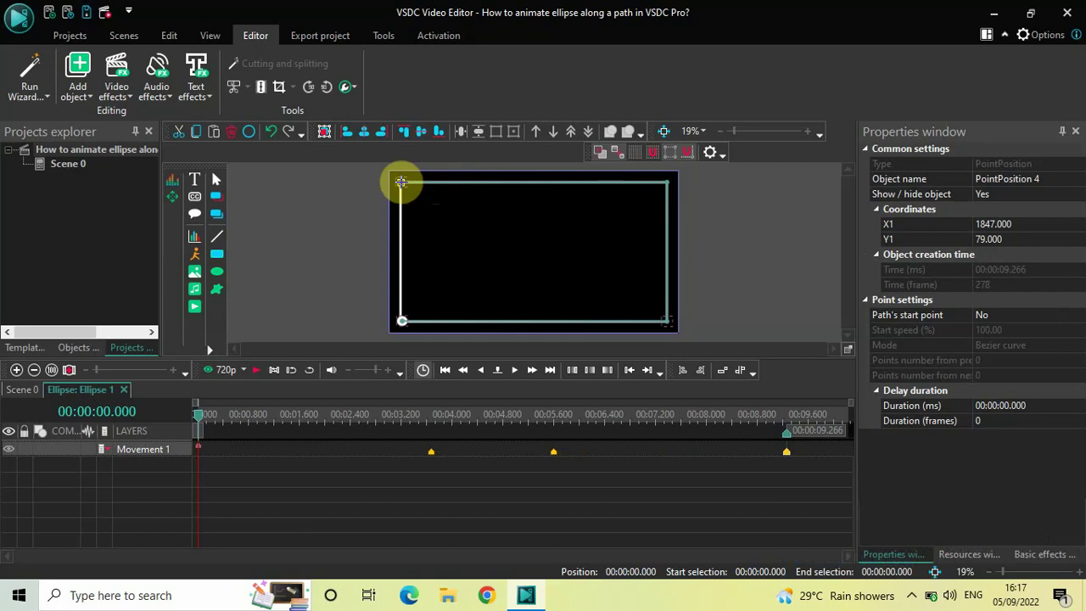
left_click_drag(401, 182, 402, 182)
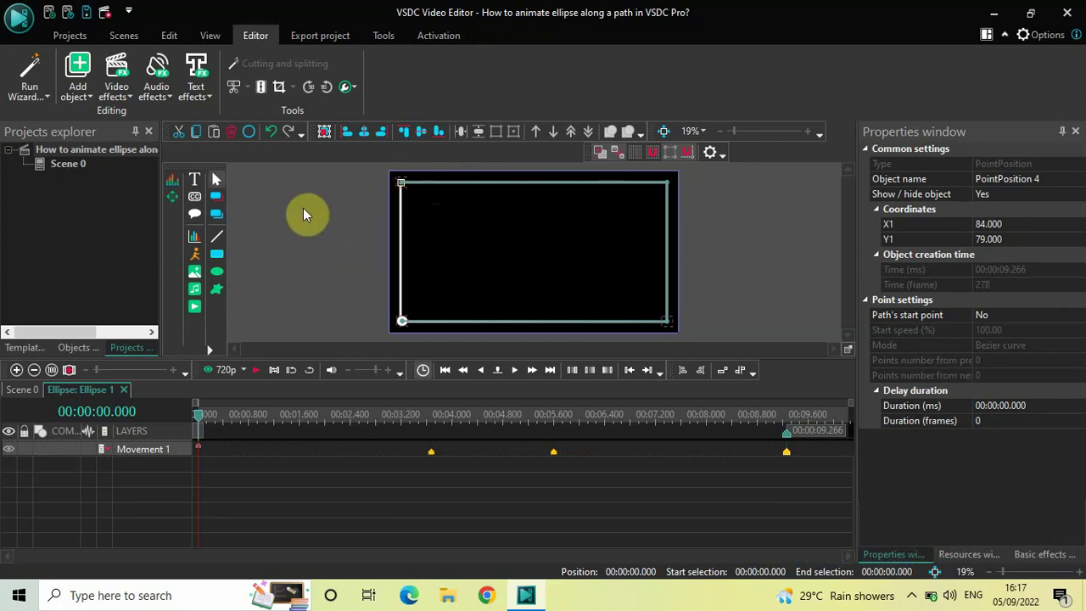
Close the movement path with a further end-of-object point on the rectangle's bottom-left corner, about X 79, Y 1011.
left_click(78, 83)
mouse_move(148, 402)
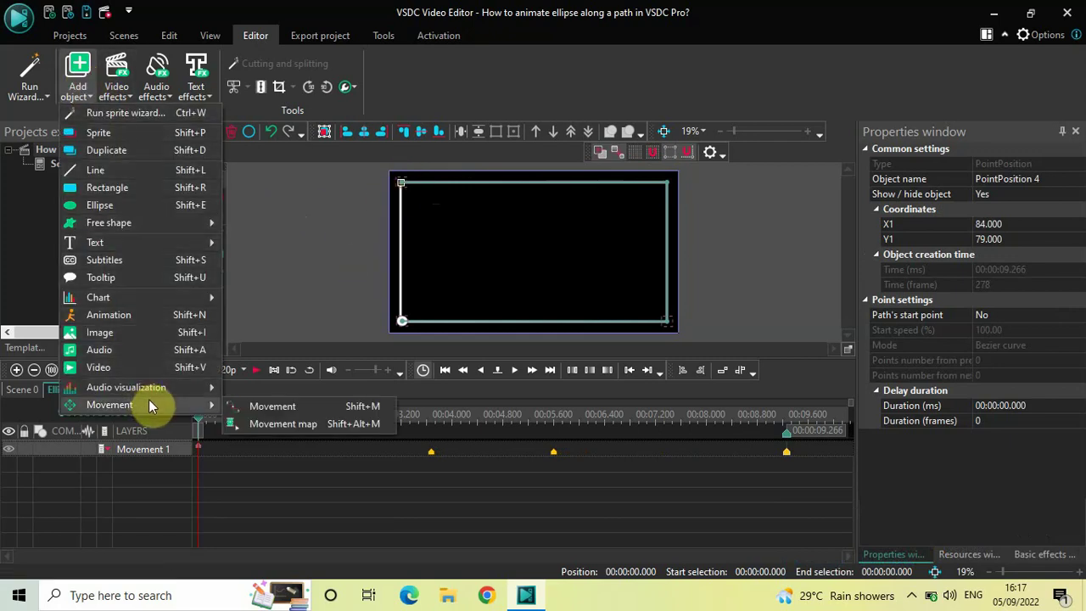
left_click(277, 405)
left_click(641, 363)
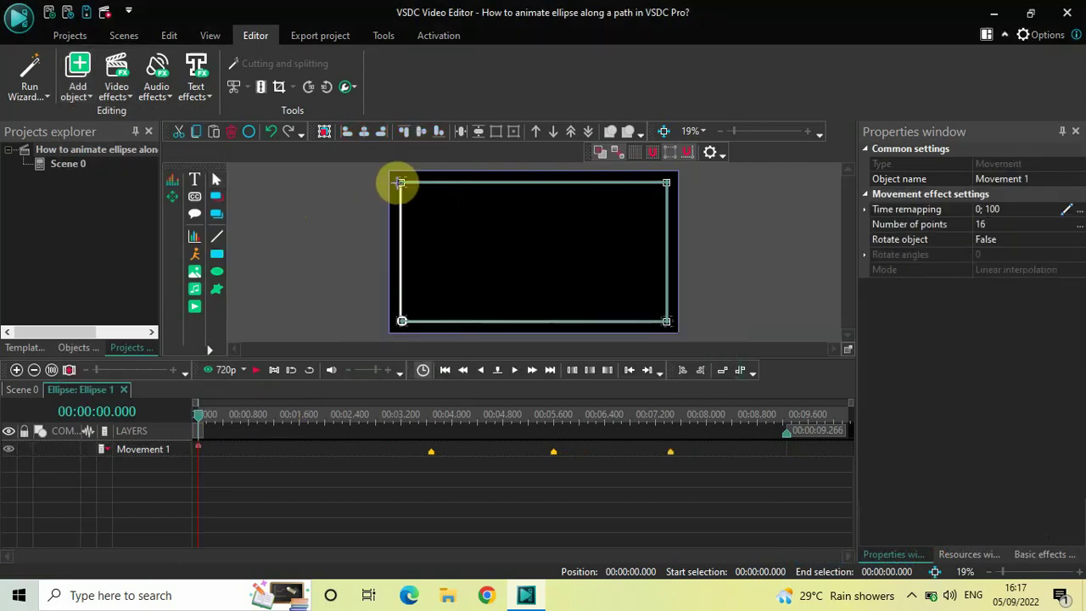
left_click_drag(401, 181, 400, 321)
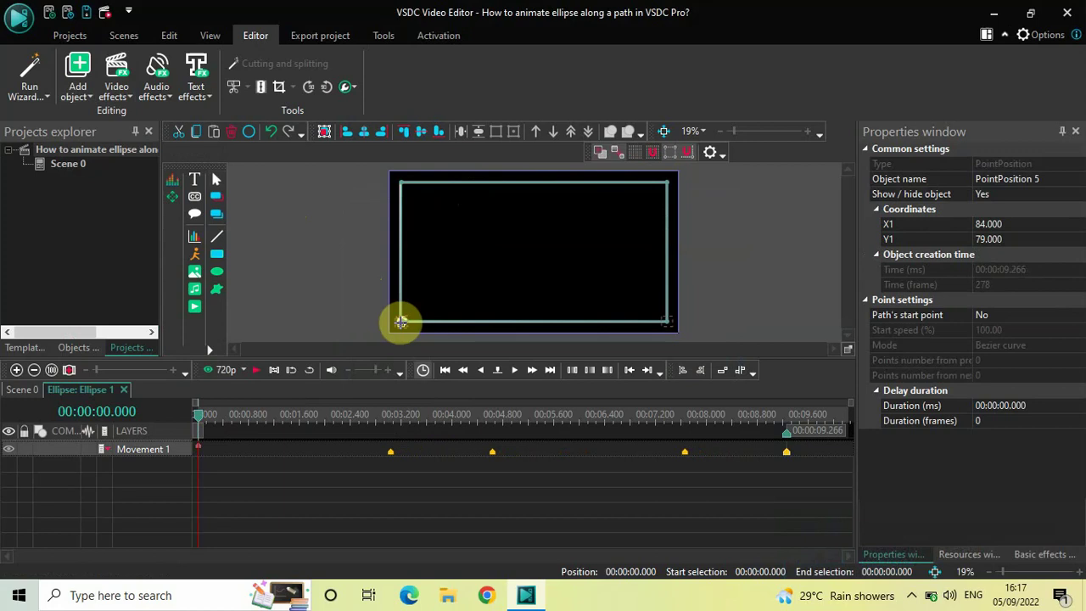
left_click_drag(400, 322, 400, 322)
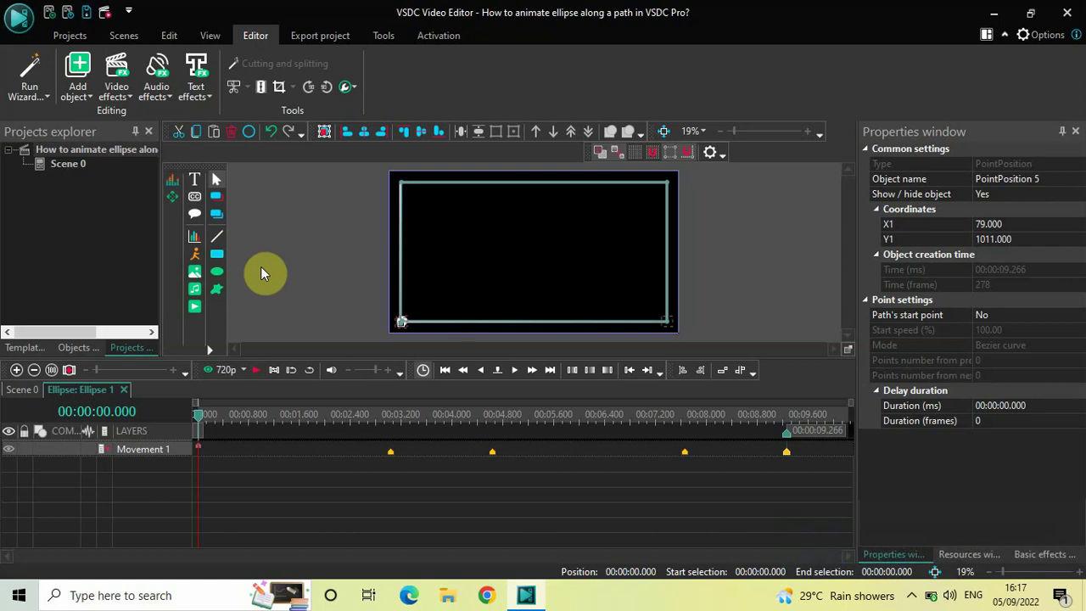
Preview the ellipse's movement, return to Scene 0 and put the playhead back at the start.
key("space")
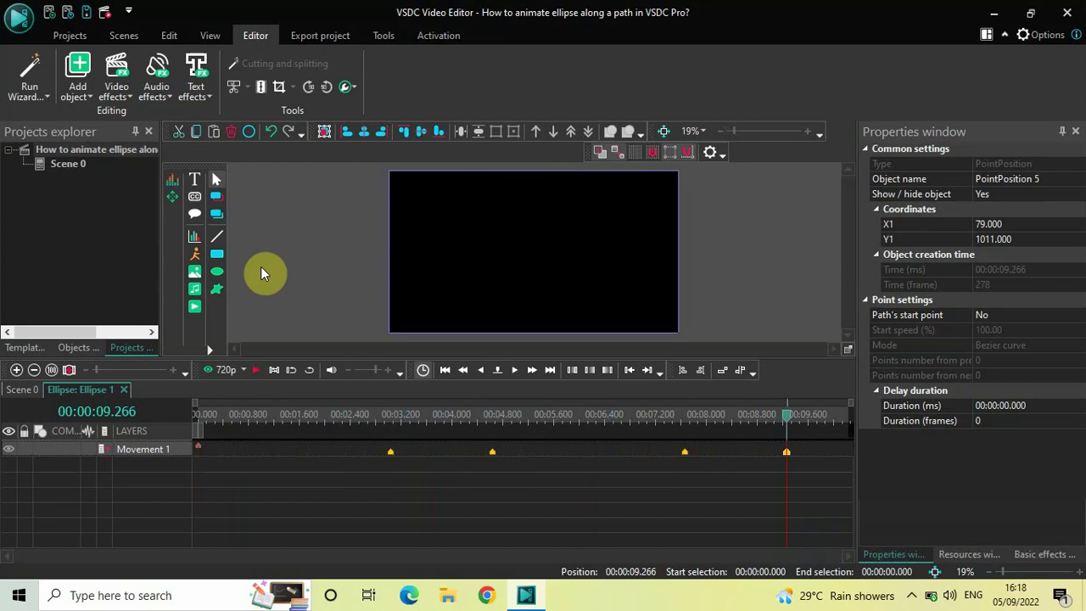
left_click(17, 390)
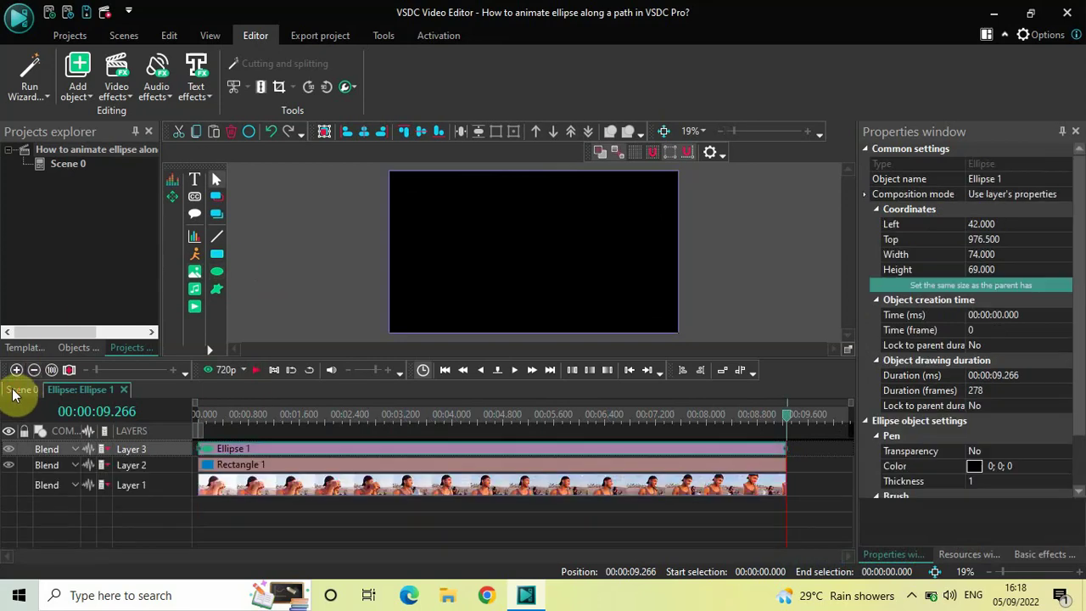
left_click(196, 413)
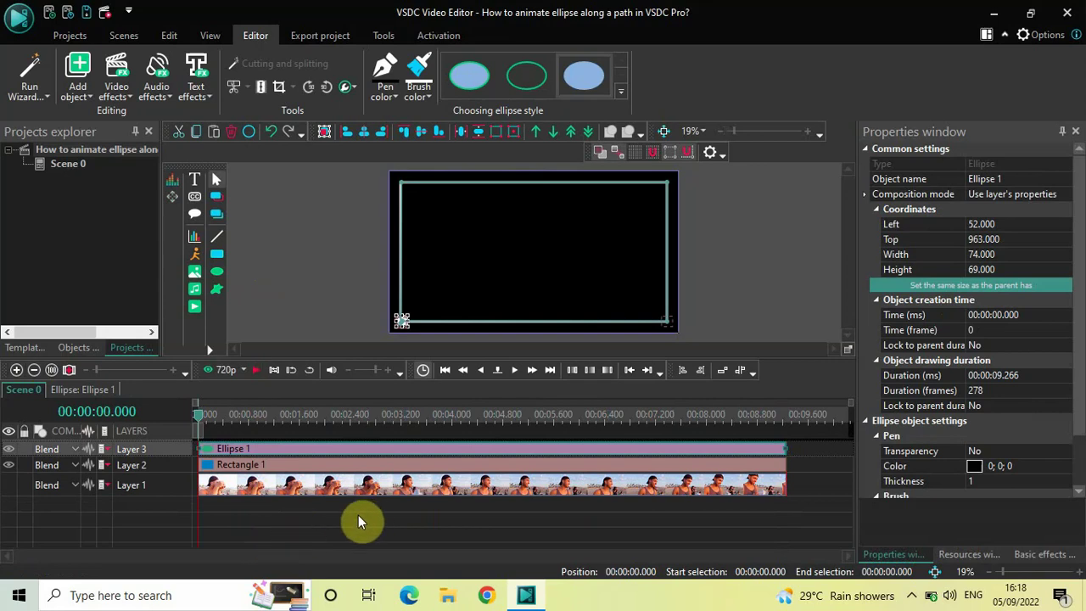
Select the video clip on Layer 1 and make its layer visible, dismissing the file selection dialog.
left_click(328, 487)
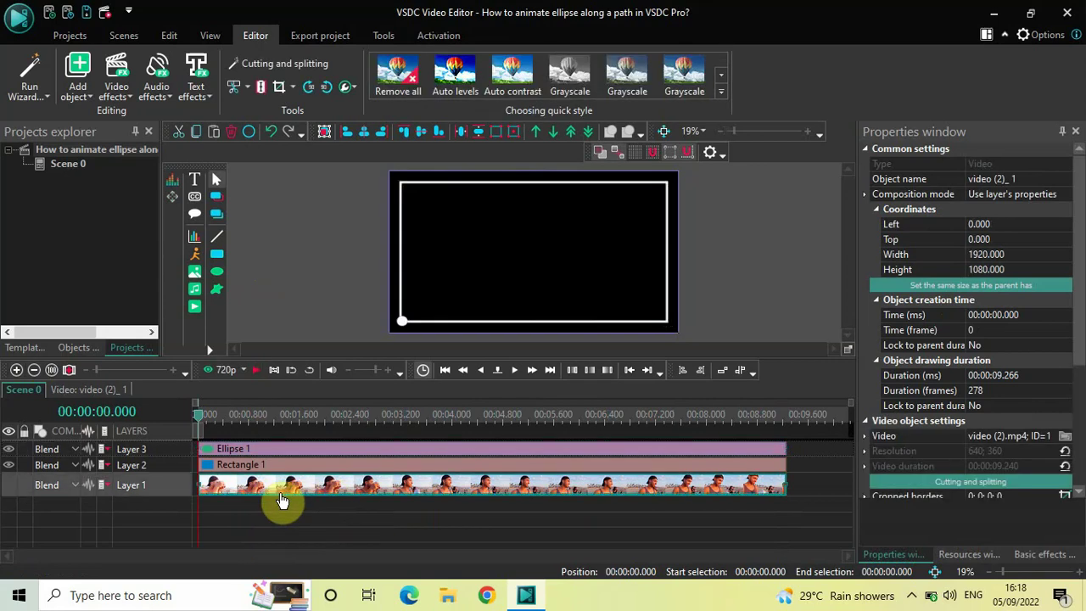
left_click(9, 484)
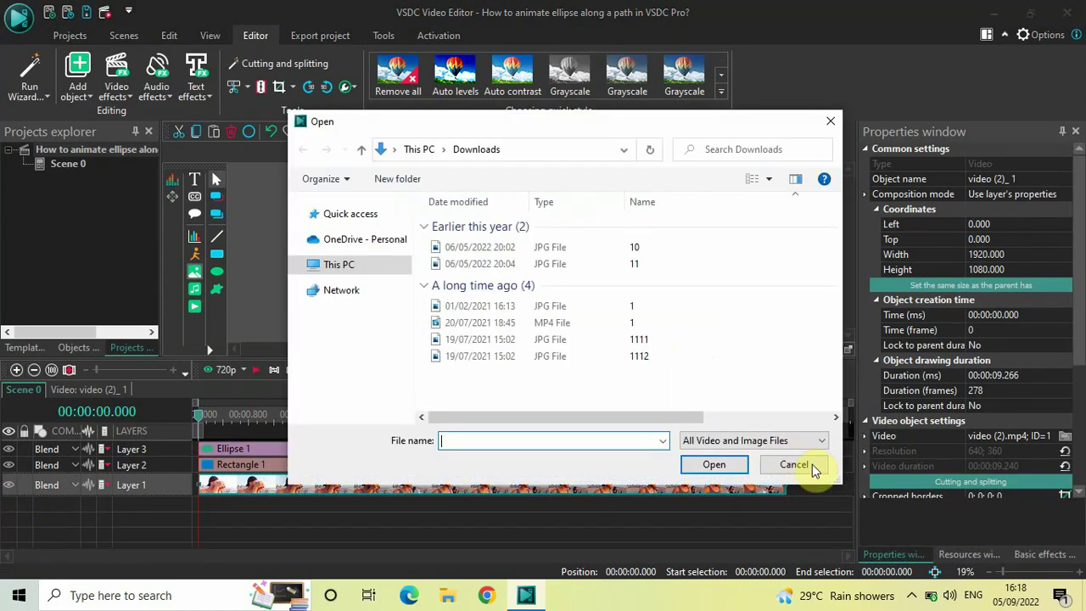
left_click(811, 464)
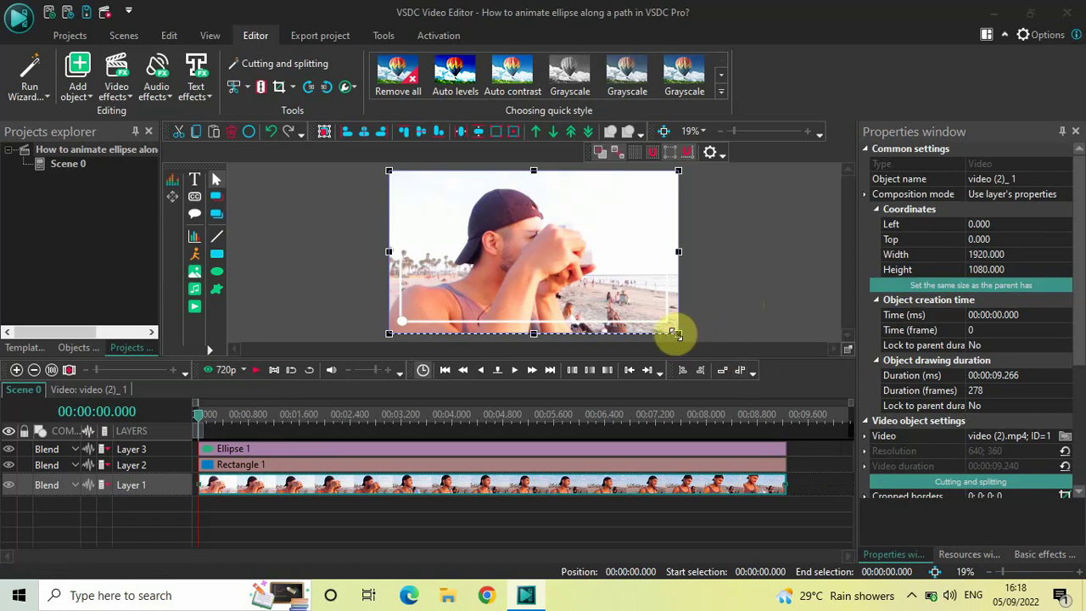
Shrink the video to about 1600 × 847 px inside the rectangle outline, center it horizontally and vertically in the scene, and deselect it.
left_click_drag(675, 335, 657, 317)
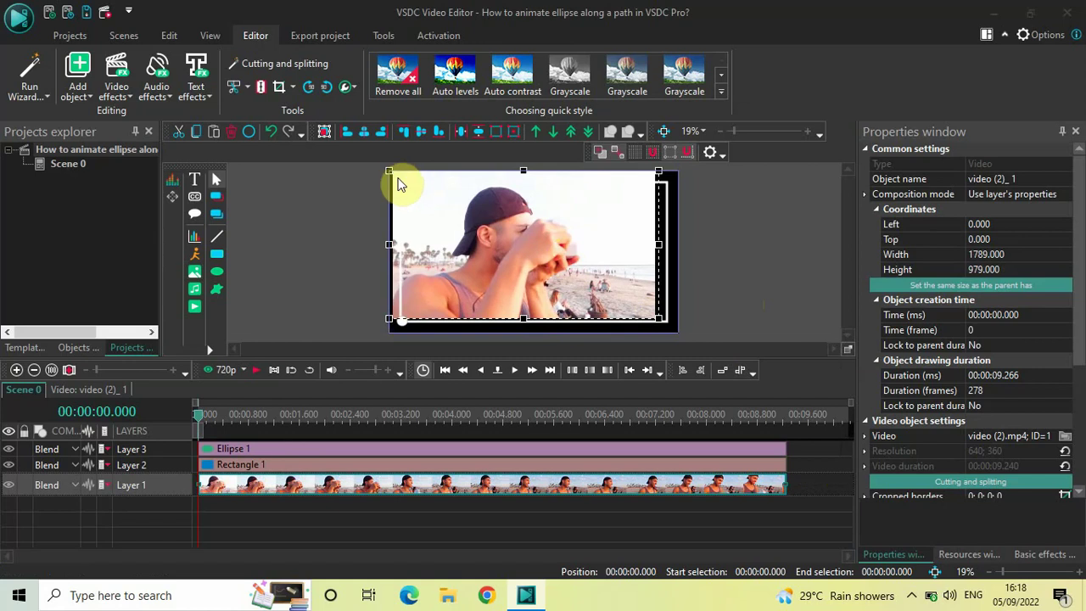
left_click_drag(388, 167, 430, 188)
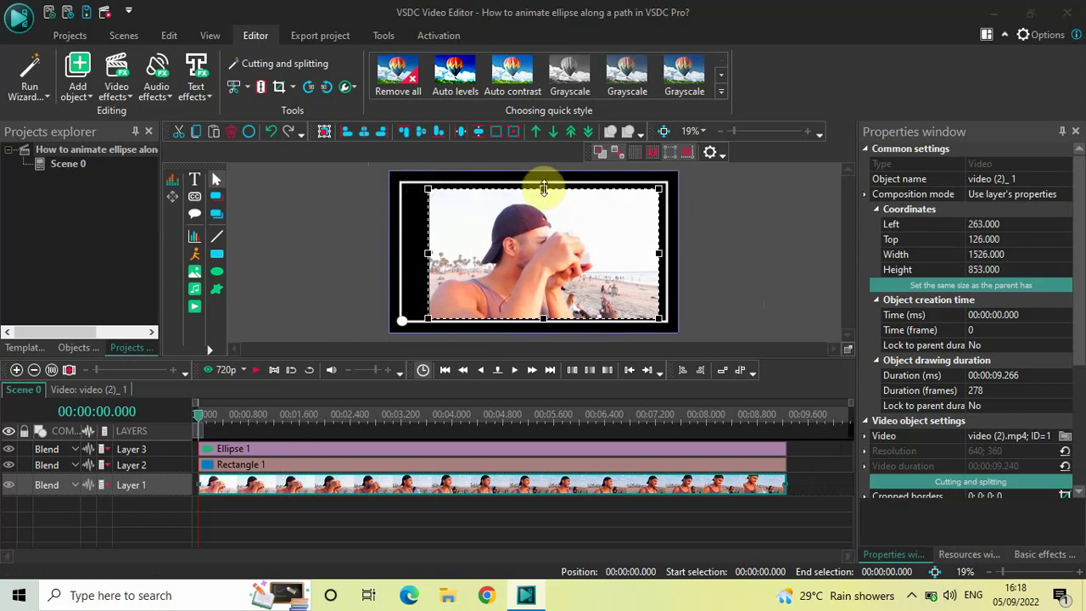
left_click_drag(543, 187, 544, 191)
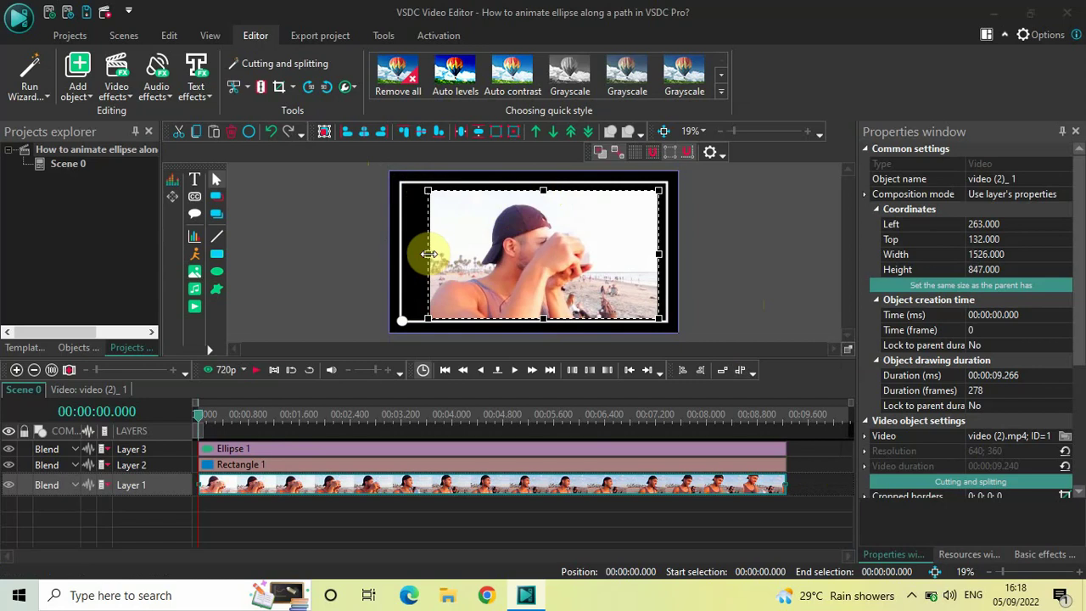
left_click_drag(428, 254, 416, 253)
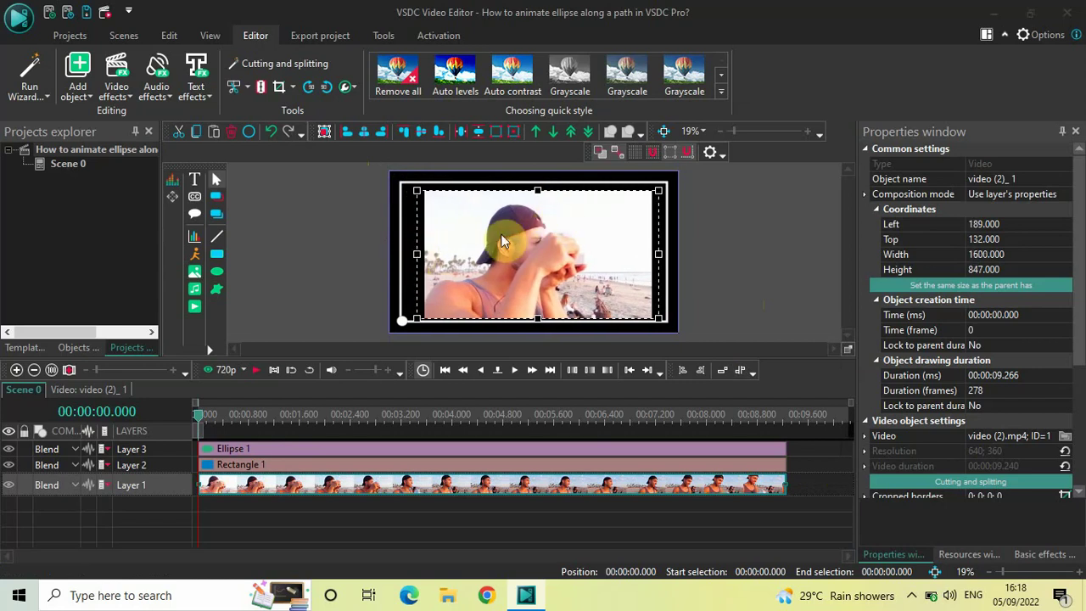
left_click(365, 135)
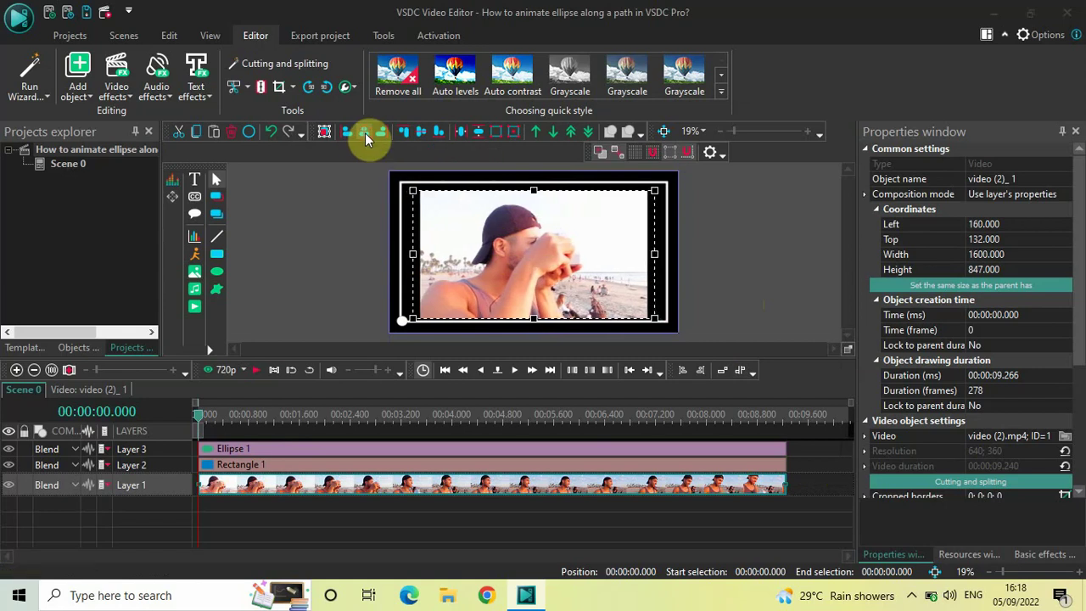
left_click(425, 132)
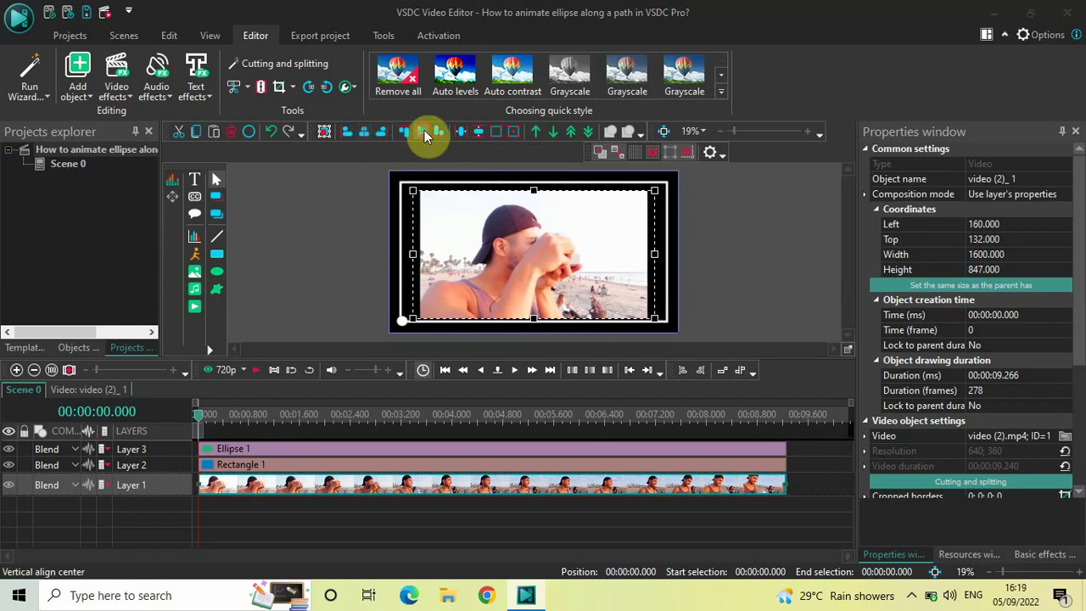
left_click(274, 246)
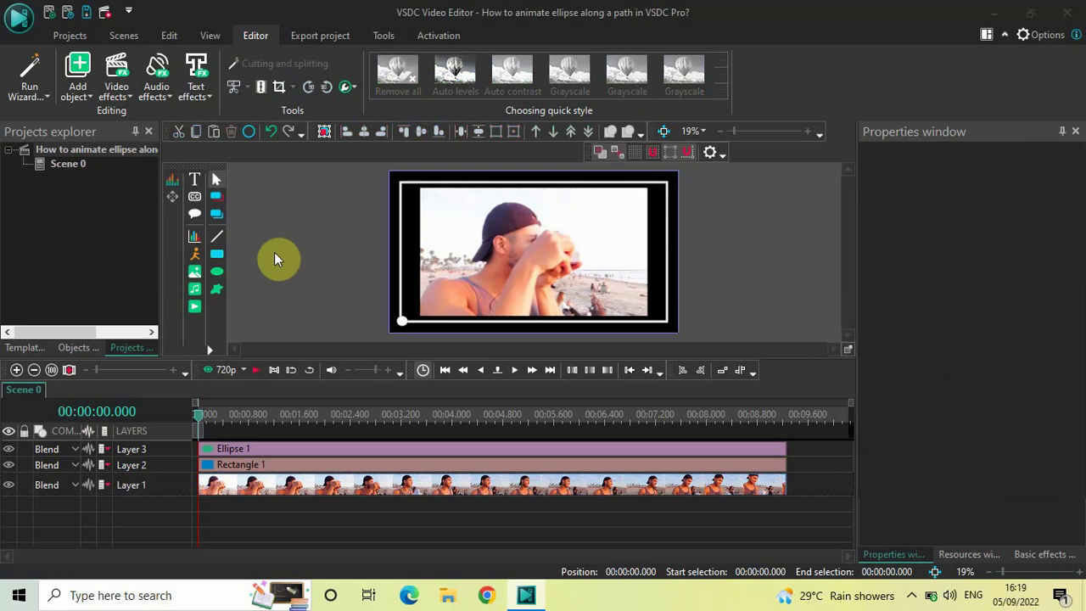
Play the scene repeatedly from the start to check the ellipse travelling along the rectangle around the video.
key("space")
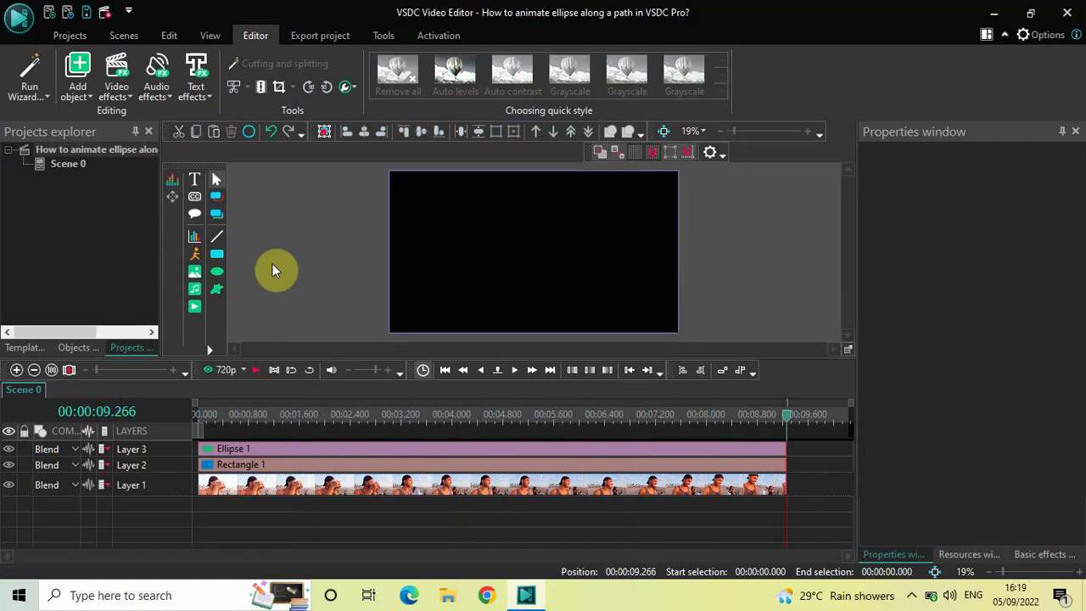
left_click(196, 414)
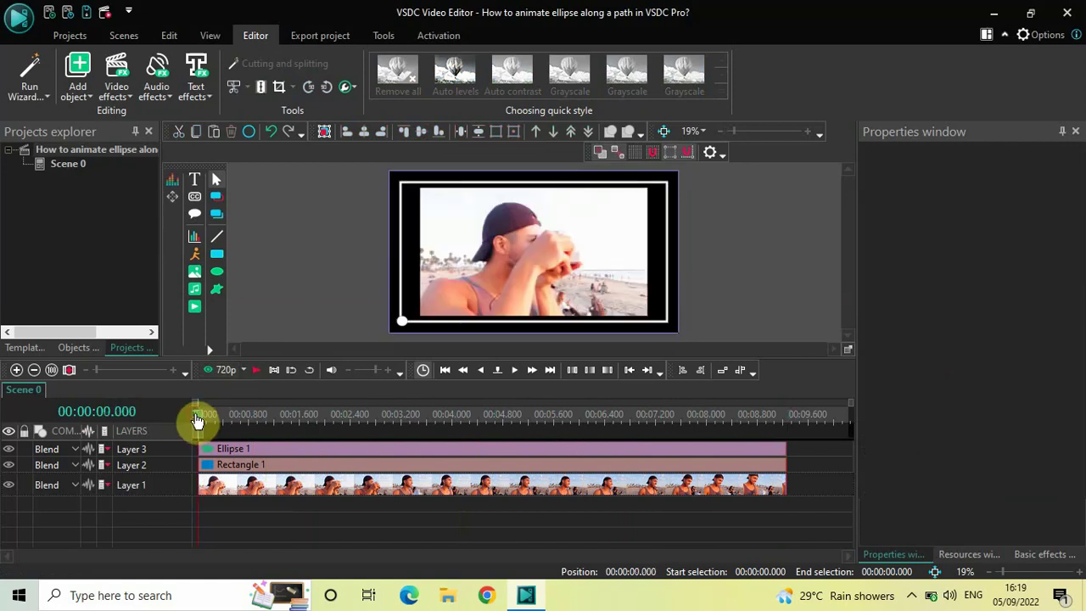
key("space")
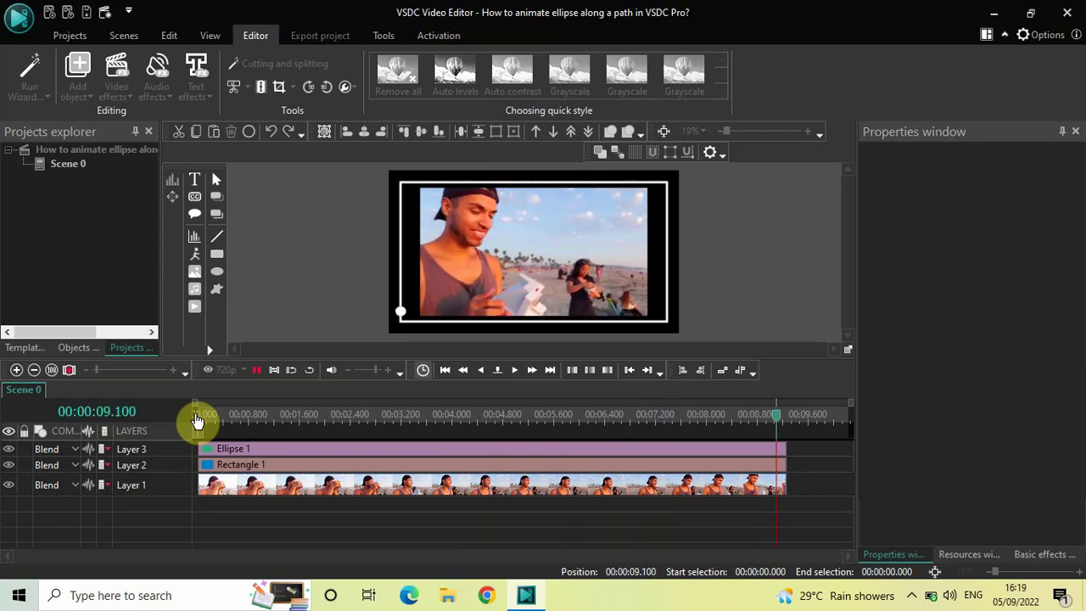
left_click(196, 413)
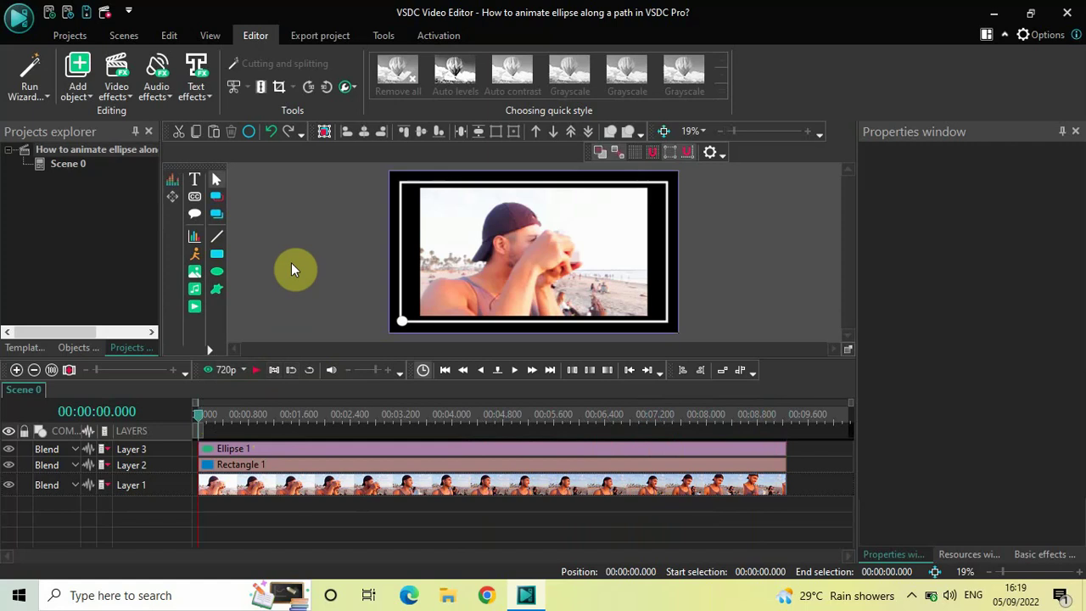
key("space")
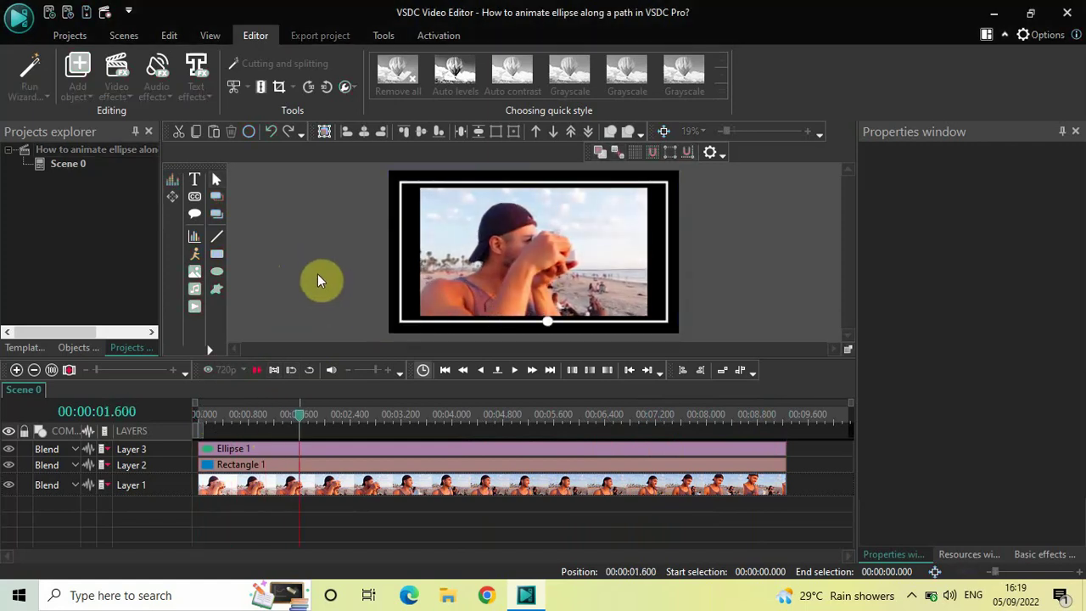
key("space")
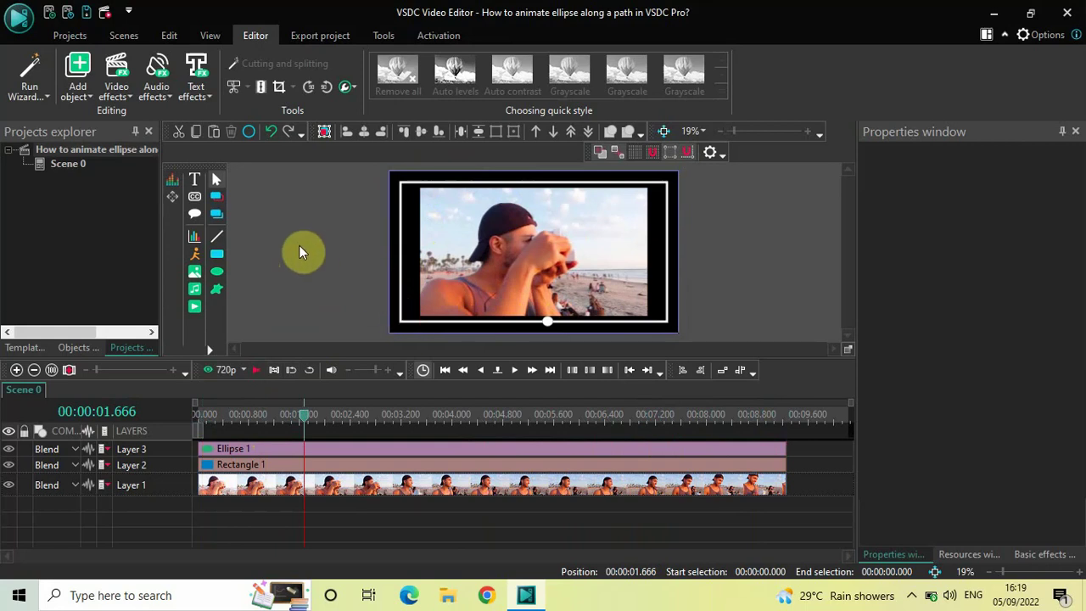
key("space")
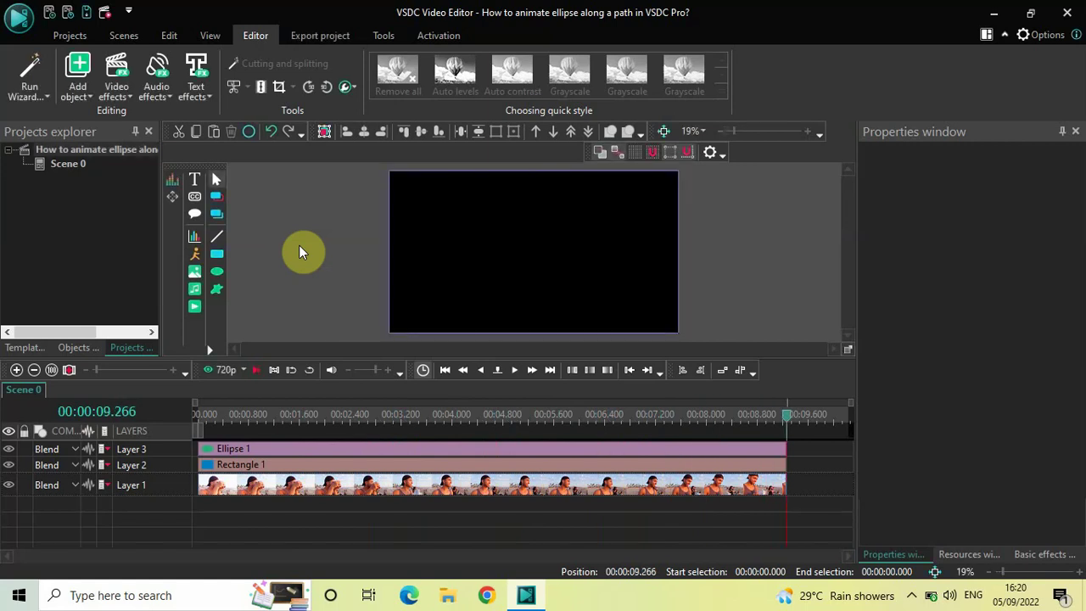
left_click(197, 412)
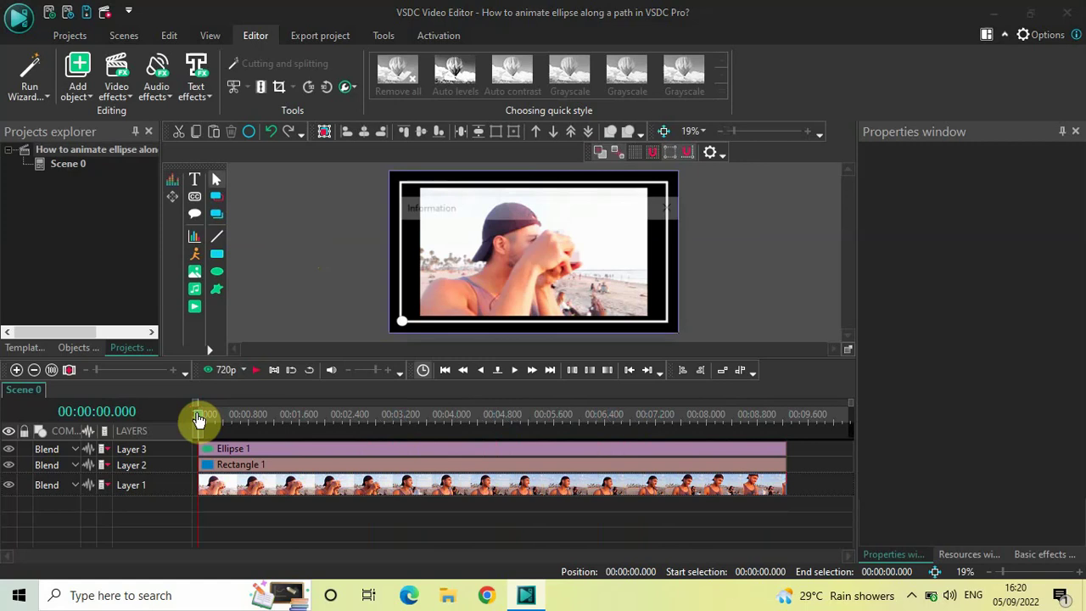
key("space")
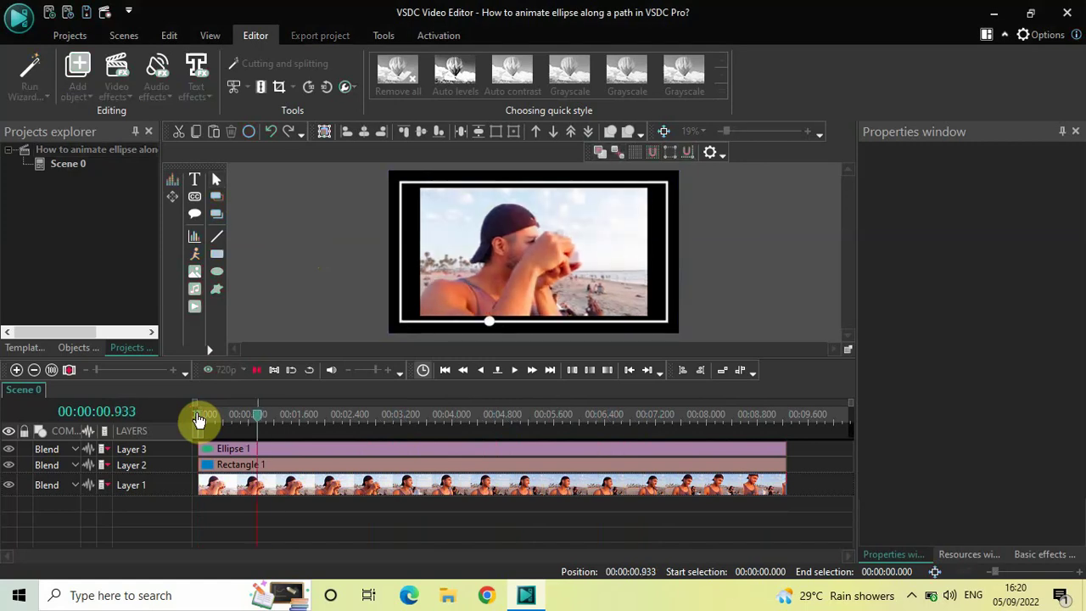